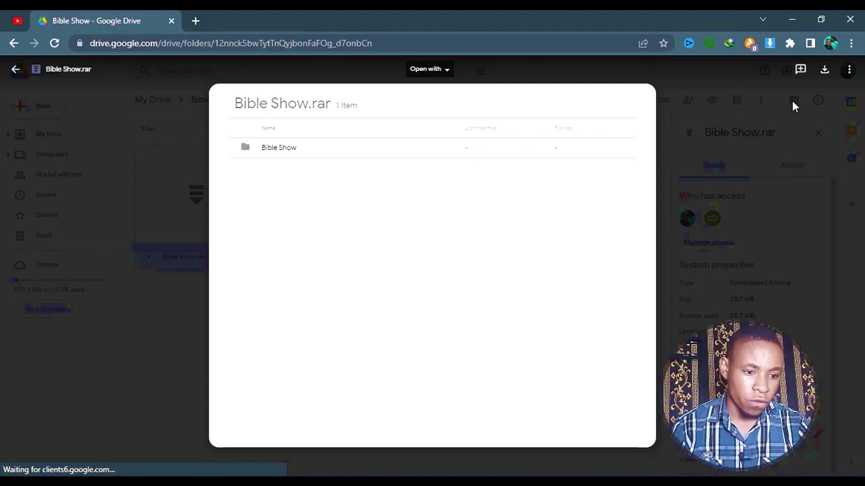
Download Bible Show.rar from Google Drive without a virus scan, saving it to the Compressed downloads folder.
click(826, 71)
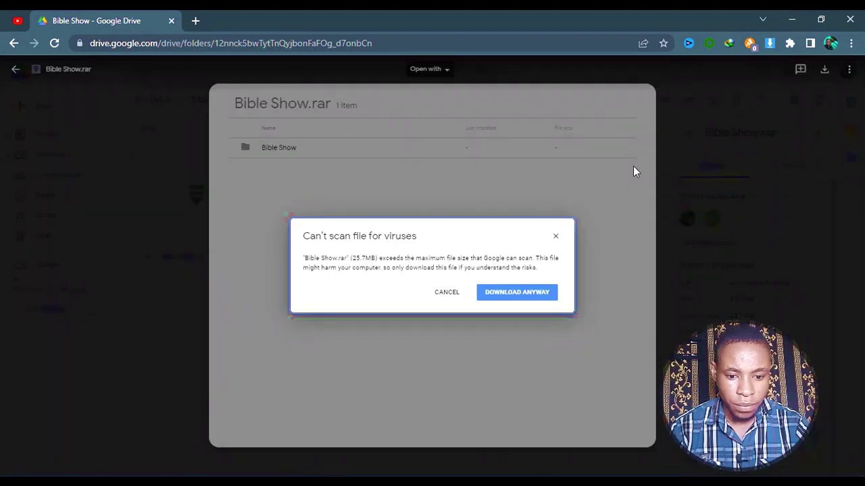
click(510, 297)
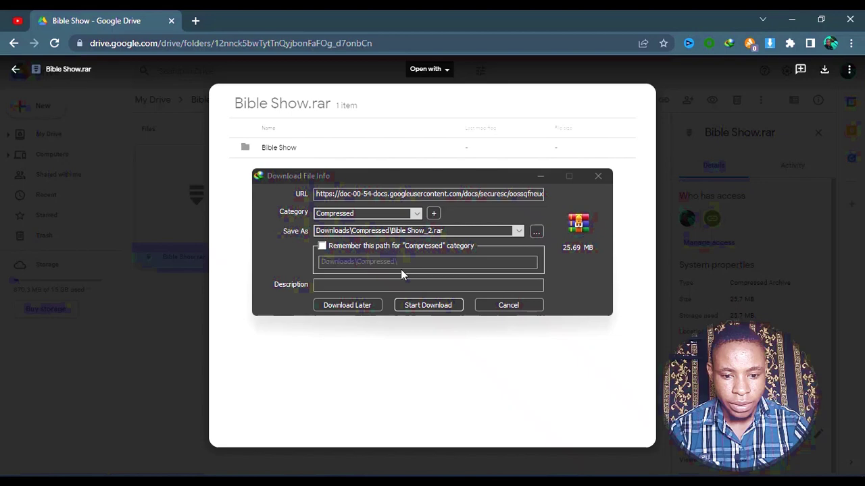
click(427, 304)
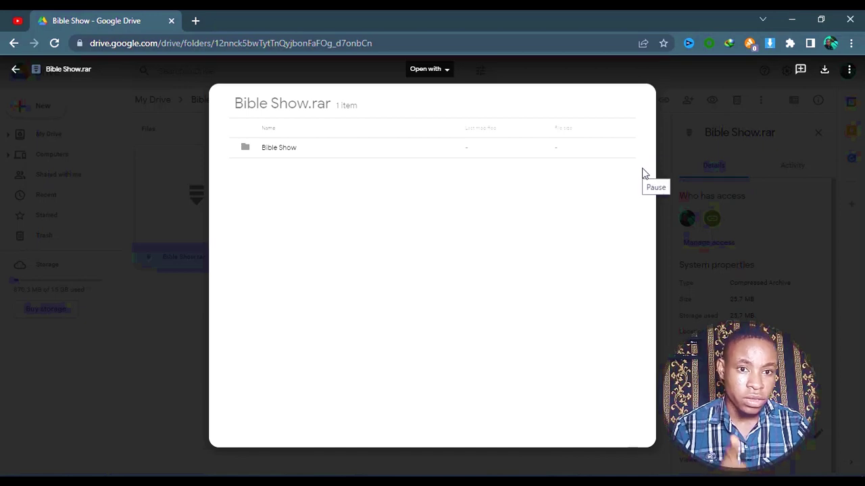
Switch to File Explorer and open the extracted Bible Show folder inside Downloads\Compressed.
click(792, 19)
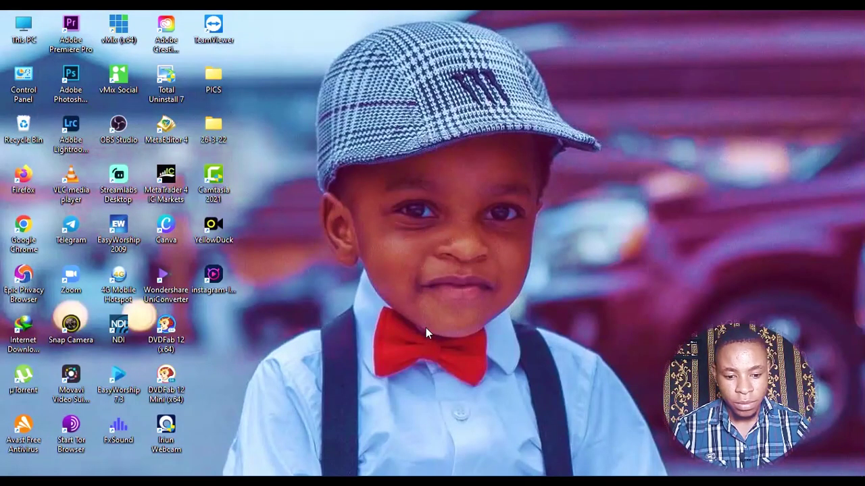
key(super+e)
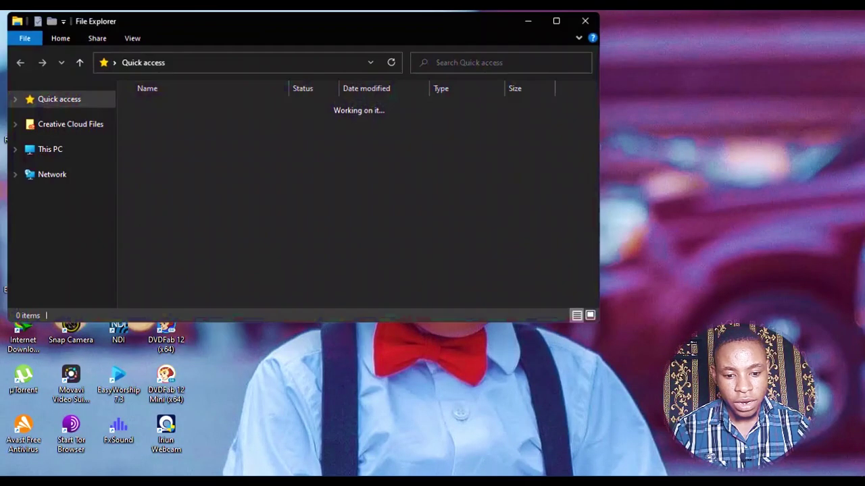
click(533, 20)
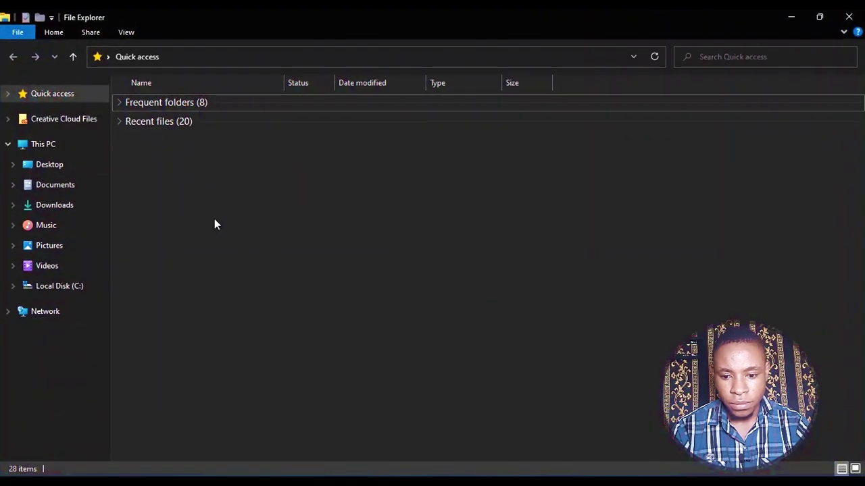
click(69, 208)
double_click(154, 132)
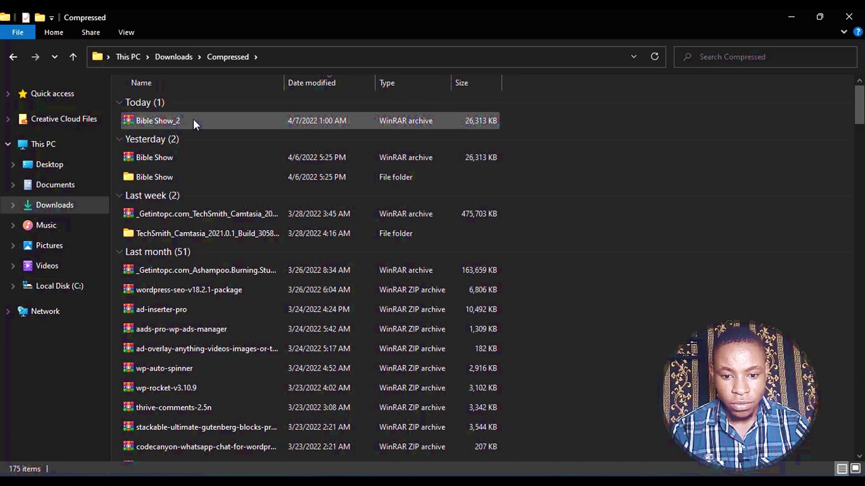
double_click(187, 179)
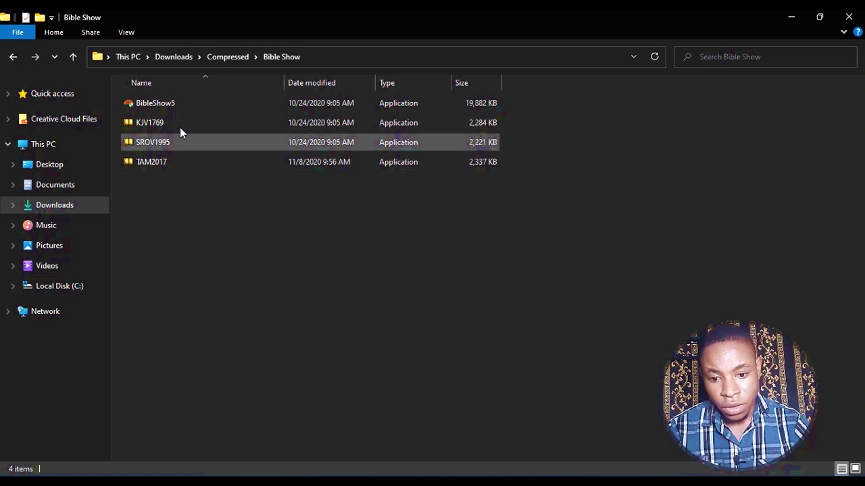
Run the BibleShow5 installer as administrator, accept the license agreement and complete the BibleShow 5.4 setup.
click(162, 107)
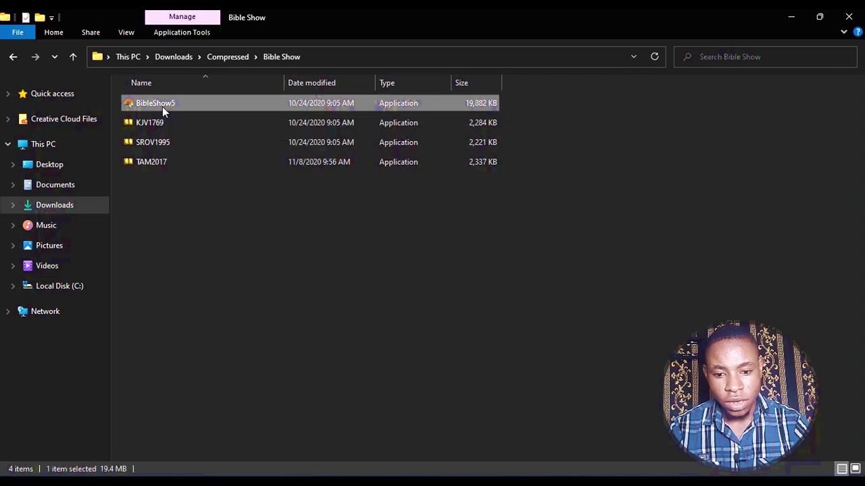
right_click(164, 108)
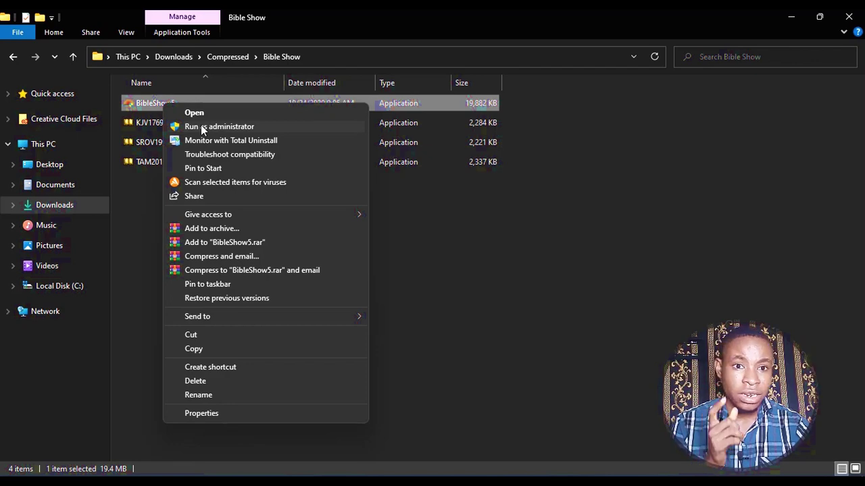
click(201, 127)
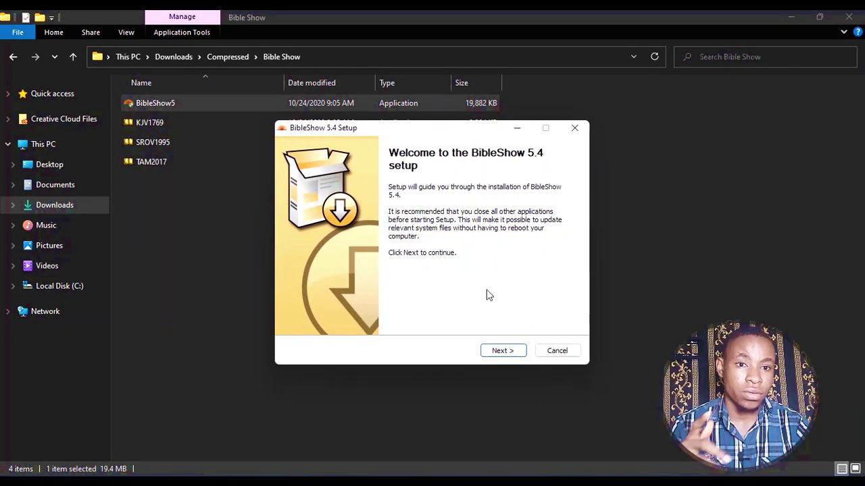
click(493, 354)
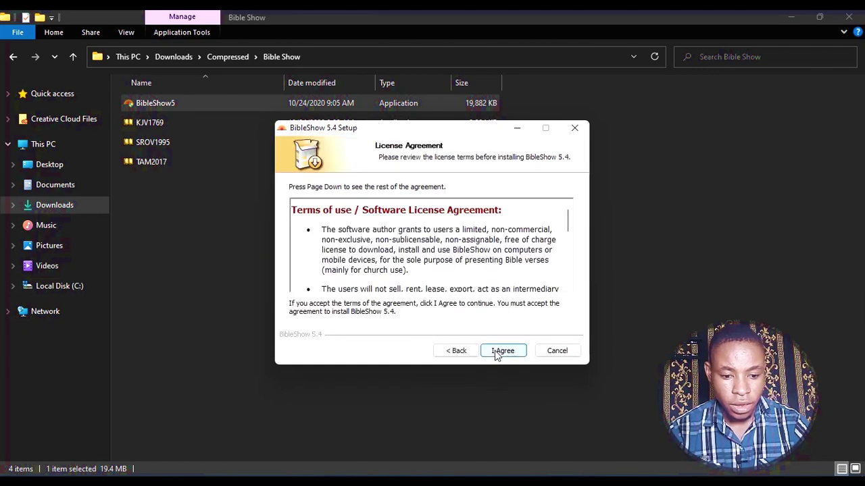
click(496, 352)
click(497, 352)
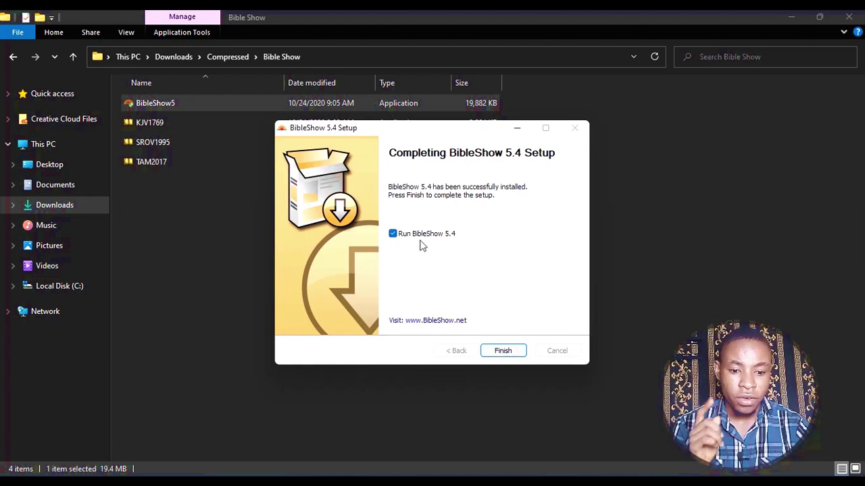
click(511, 356)
Install the KJV1769 Bible module from the Bible Show folder and minimize File Explorer.
double_click(152, 126)
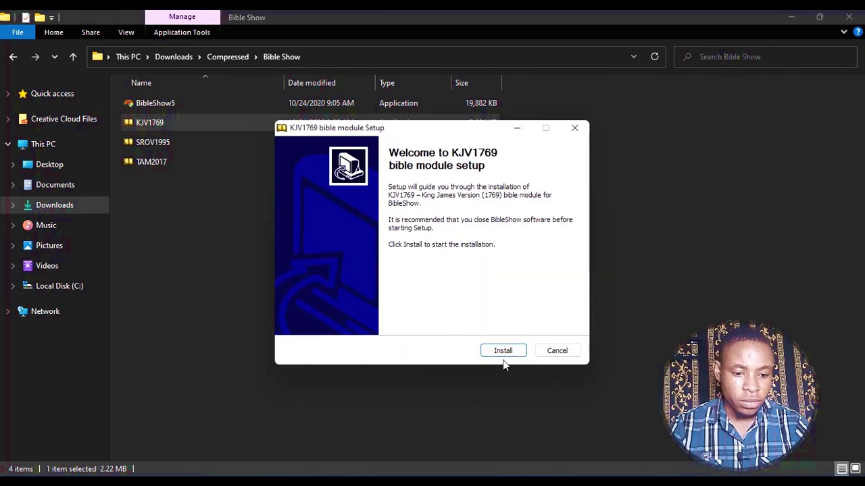
click(507, 354)
click(505, 352)
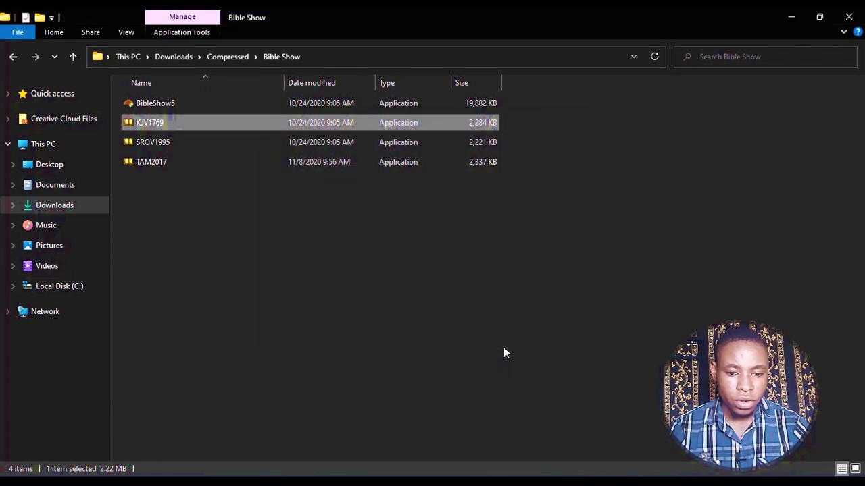
click(791, 17)
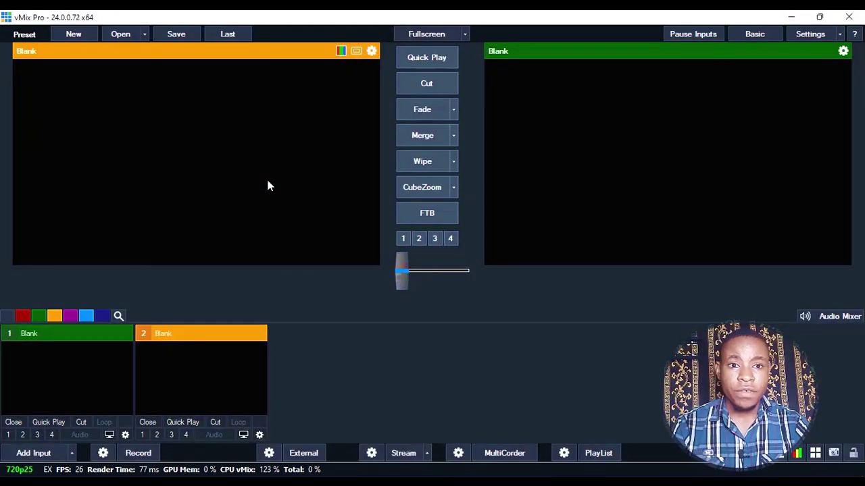
Launch BibleShow 5 from the desktop and close its HTML Help window.
click(146, 33)
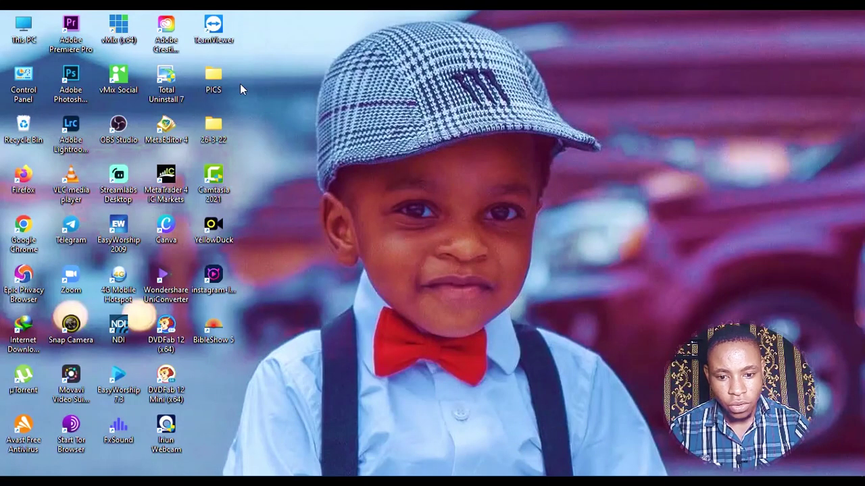
double_click(213, 330)
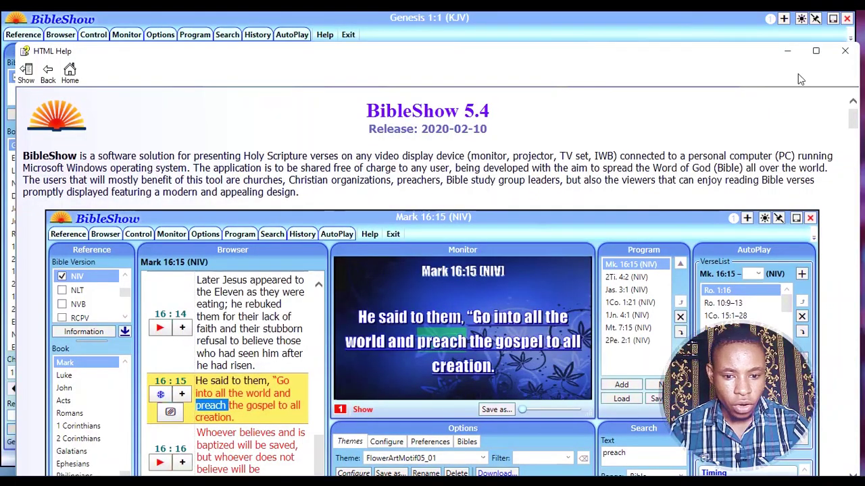
click(845, 51)
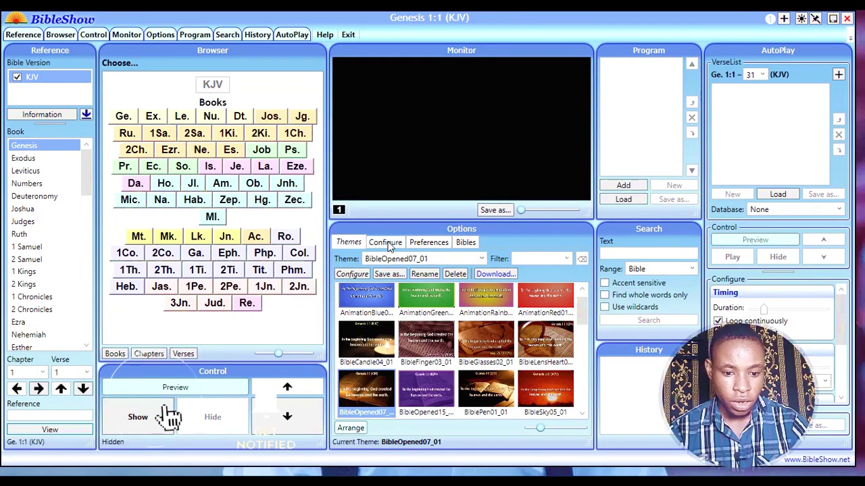
Examine the list of Bible translations available for installation in BibleShow across the different languages.
click(465, 245)
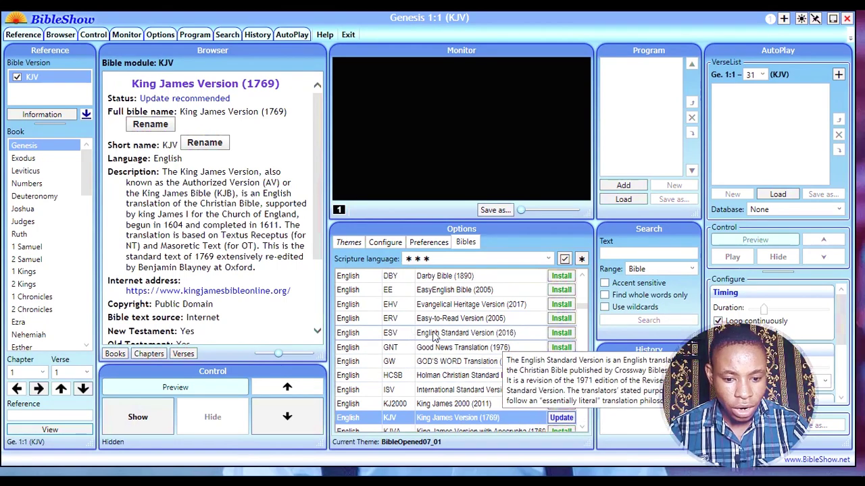
scroll(449, 336, down, 2)
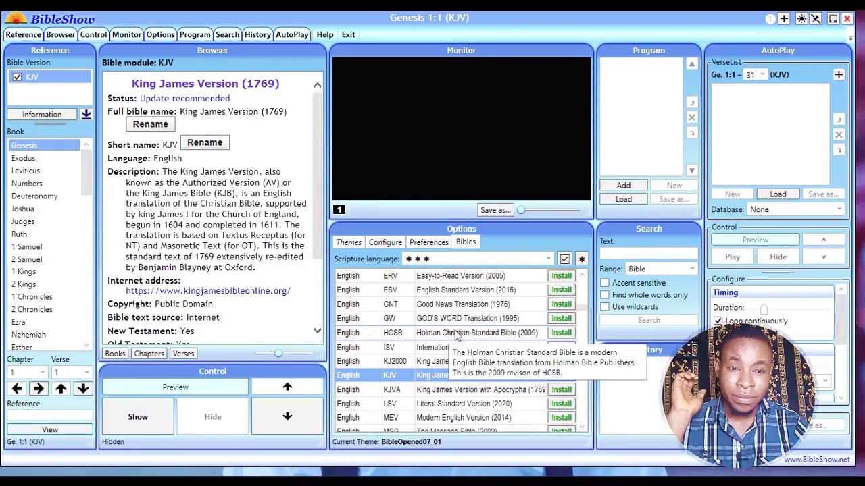
scroll(457, 336, down, 5)
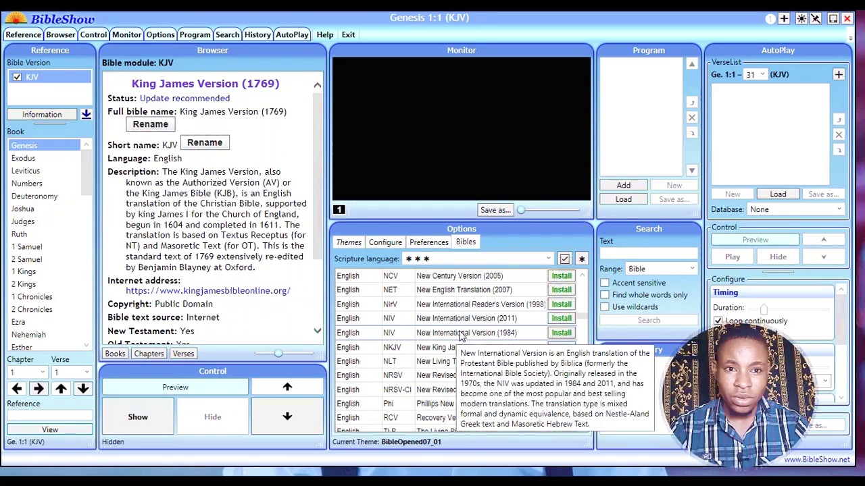
scroll(457, 338, down, 3)
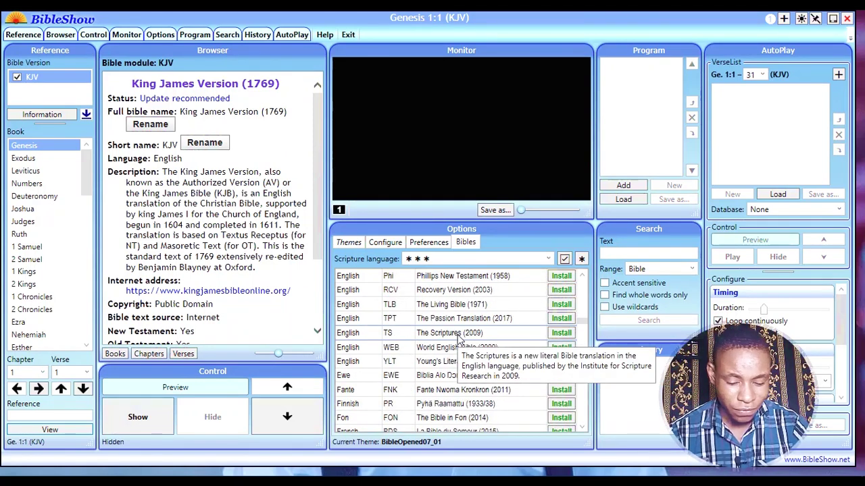
scroll(457, 338, down, 2)
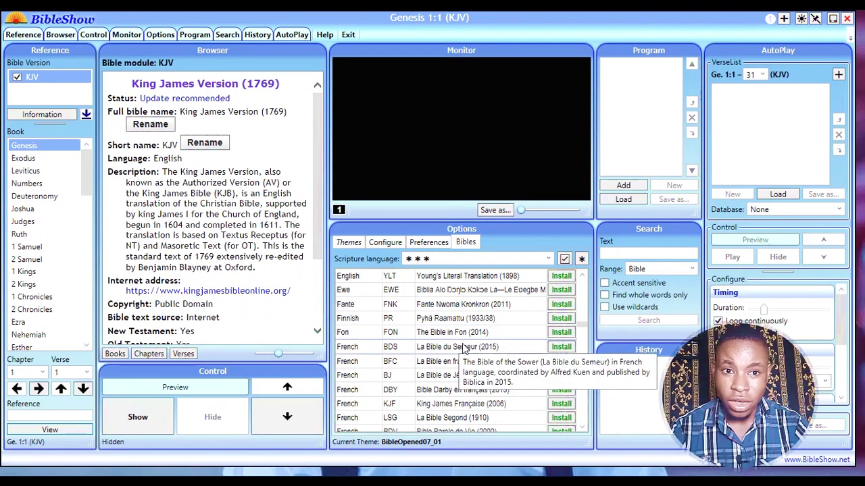
scroll(472, 347, down, 3)
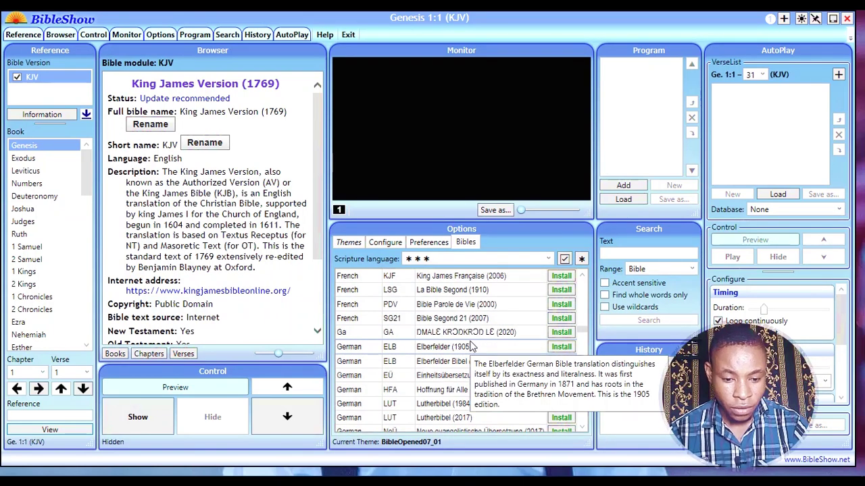
scroll(473, 348, down, 3)
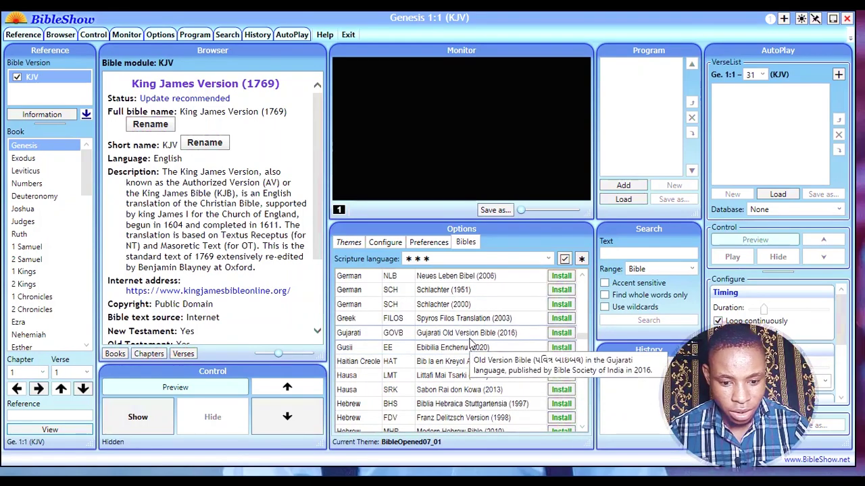
scroll(473, 347, down, 1)
scroll(470, 347, down, 1)
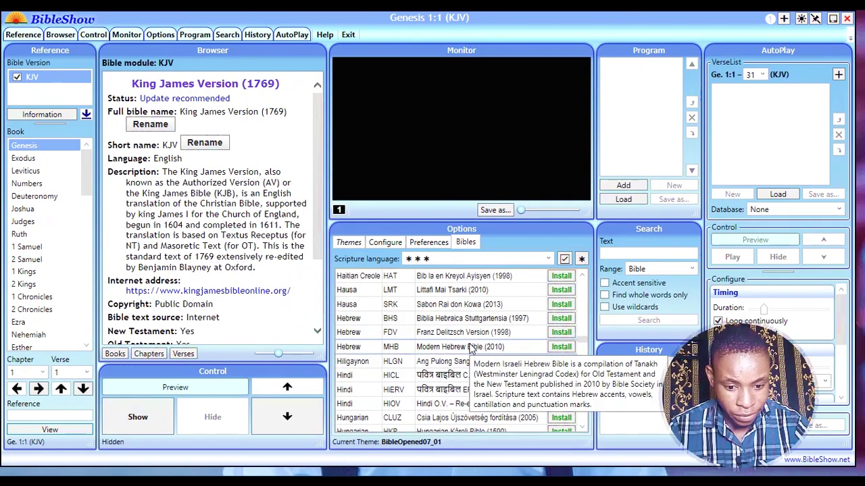
scroll(467, 349, down, 3)
scroll(467, 350, down, 4)
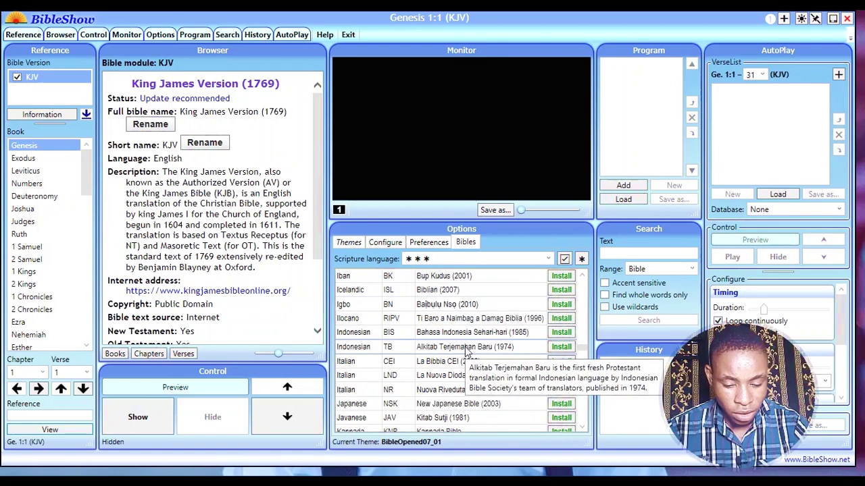
scroll(466, 351, up, 2)
scroll(465, 350, up, 15)
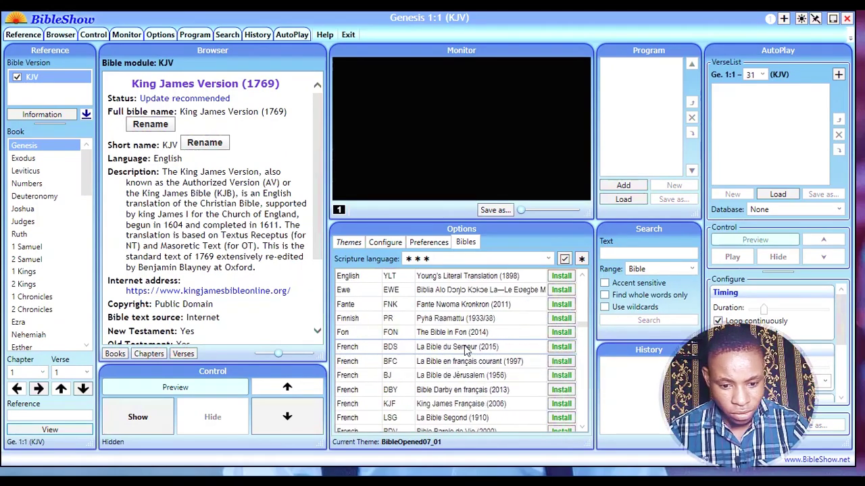
scroll(458, 348, up, 10)
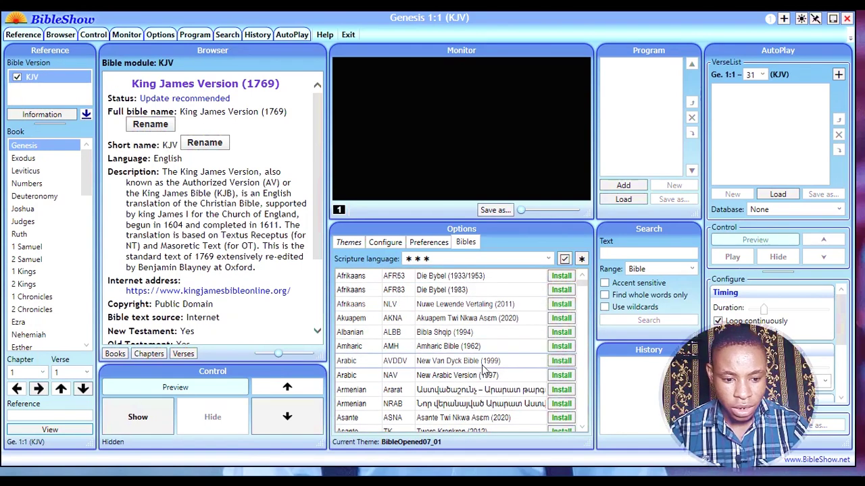
Install the English New International Version (2011) module and select NIV among the Bible versions.
scroll(483, 365, down, 10)
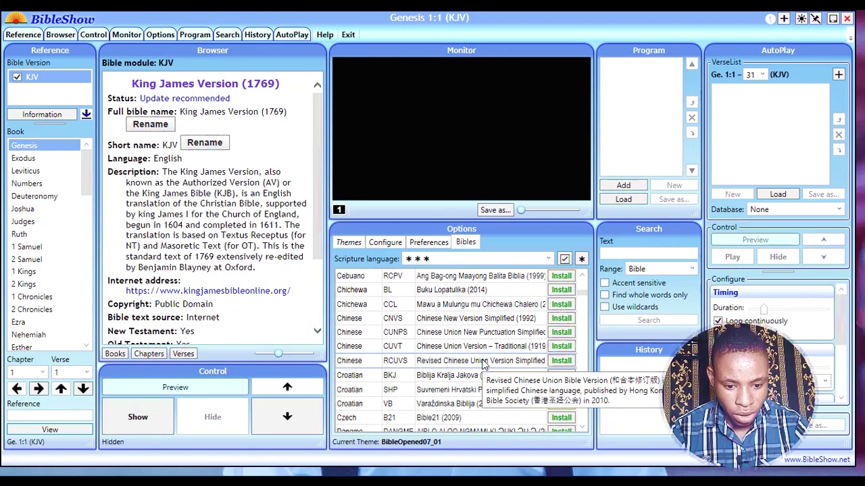
scroll(483, 365, down, 15)
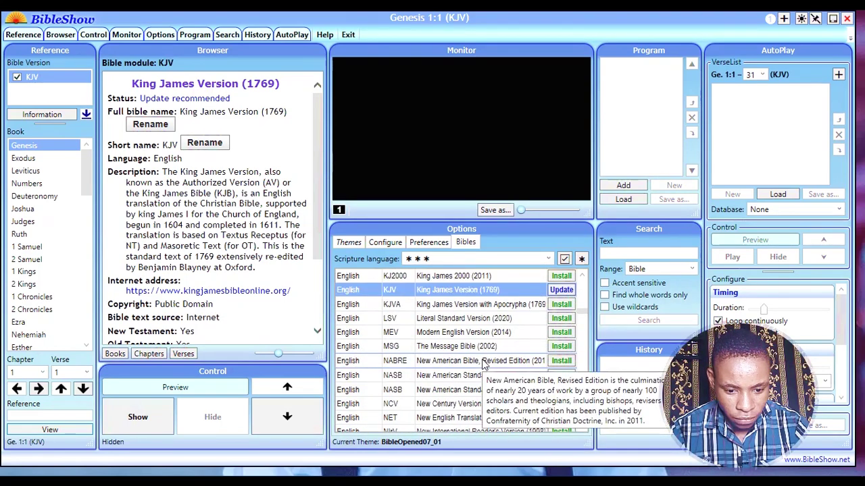
scroll(483, 364, down, 1)
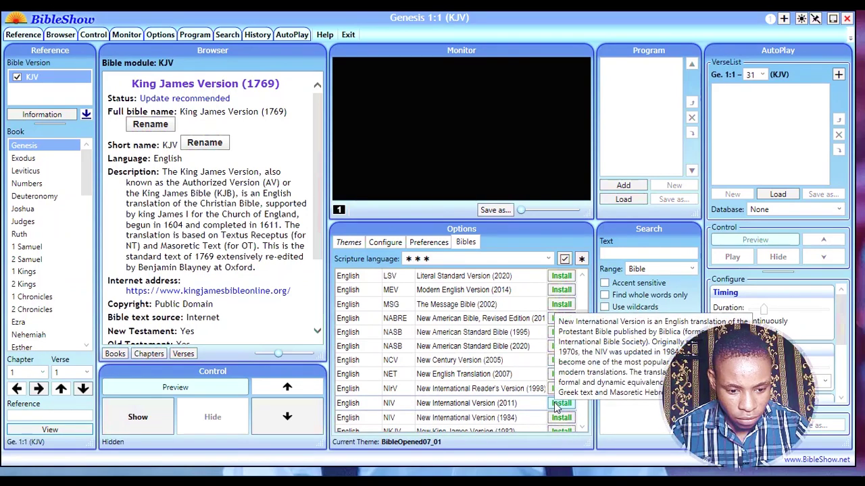
click(559, 403)
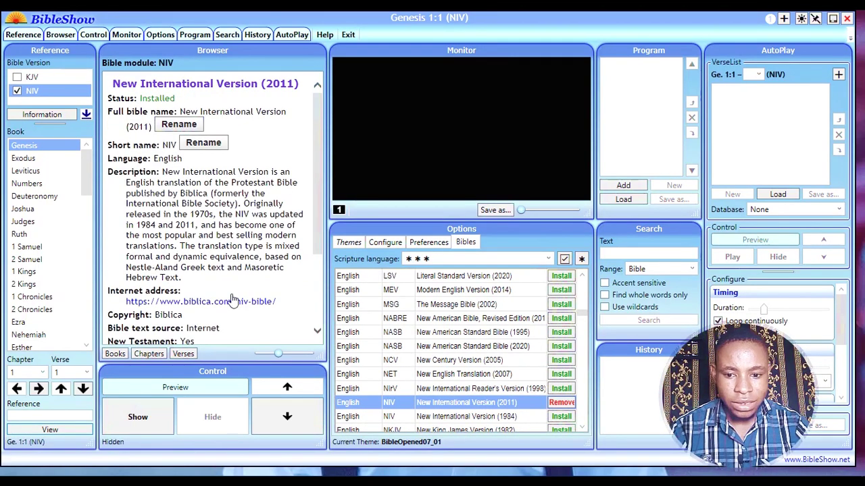
click(17, 92)
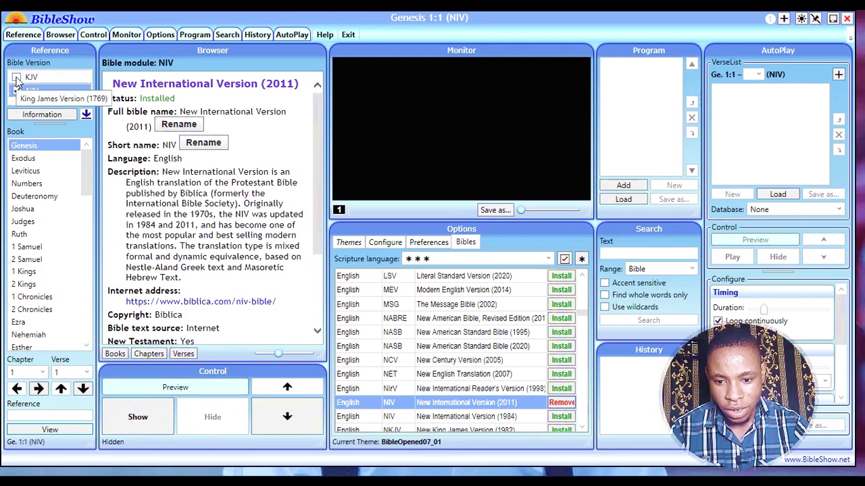
Switch the active Bible version between KJV and NIV, leaving only KJV selected.
click(17, 91)
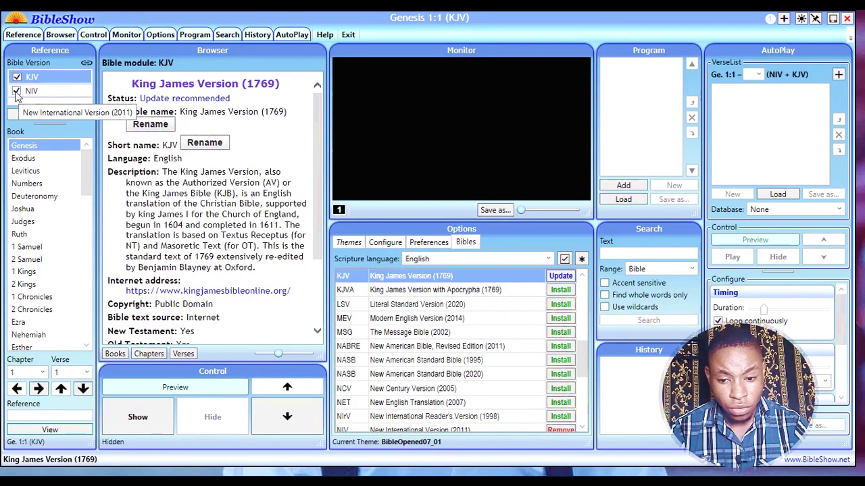
click(17, 92)
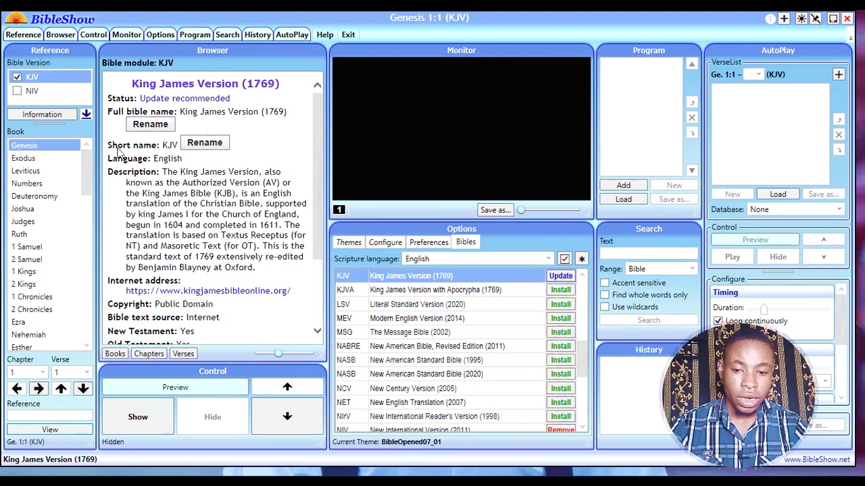
click(16, 90)
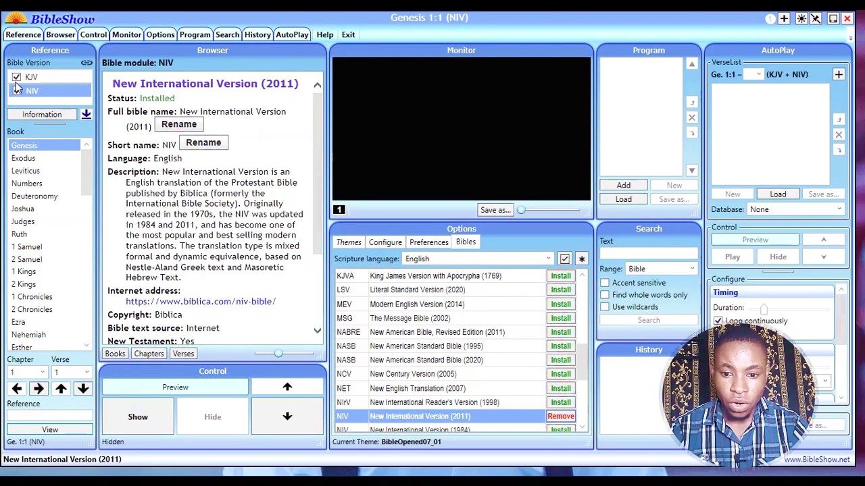
click(16, 79)
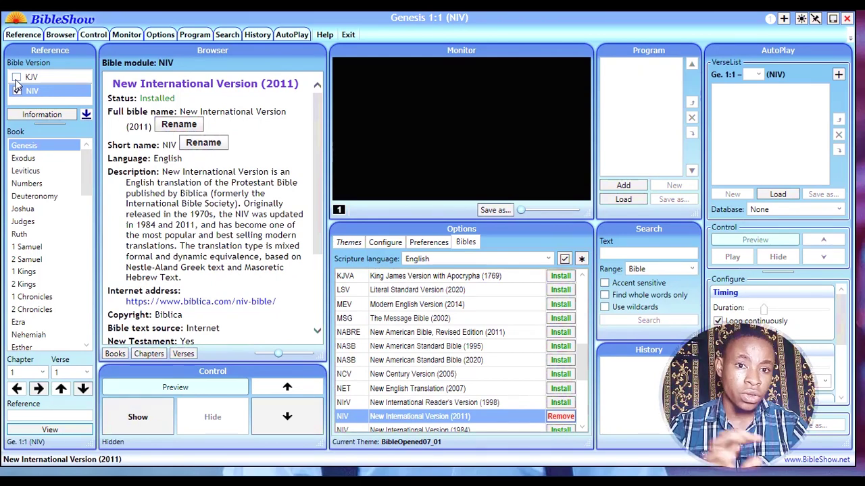
click(17, 77)
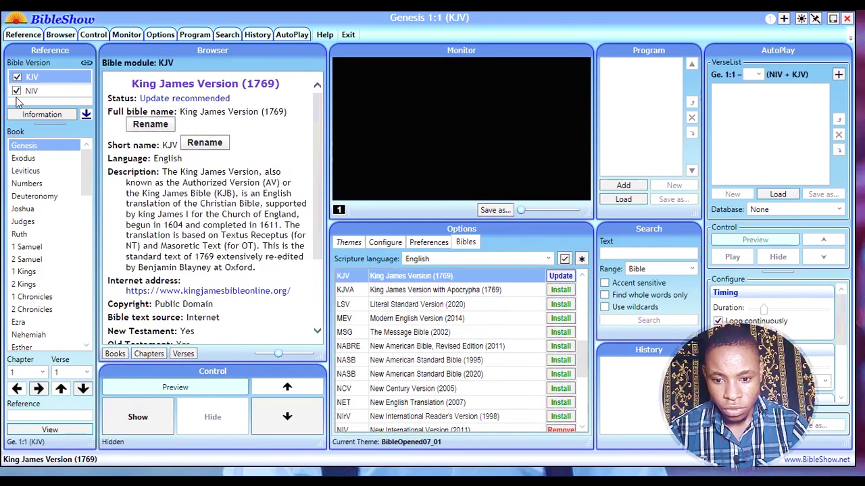
click(17, 91)
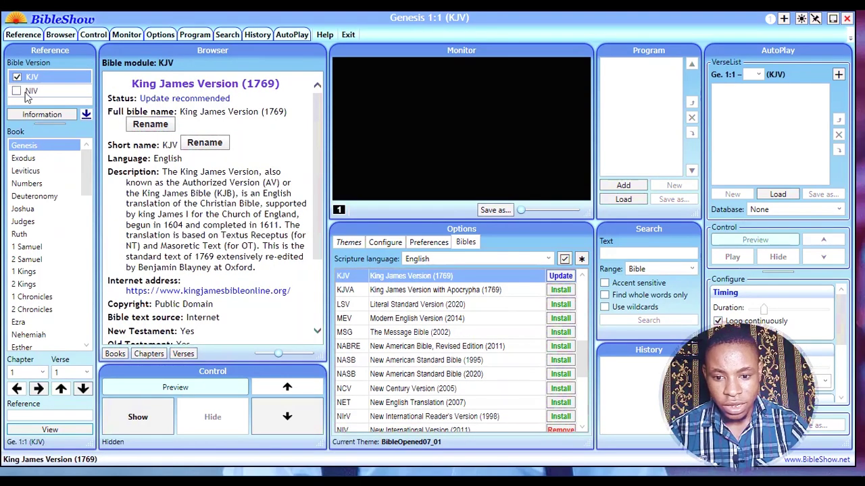
Download and install the Themes Collection 6 package of lower-third themes.
click(349, 245)
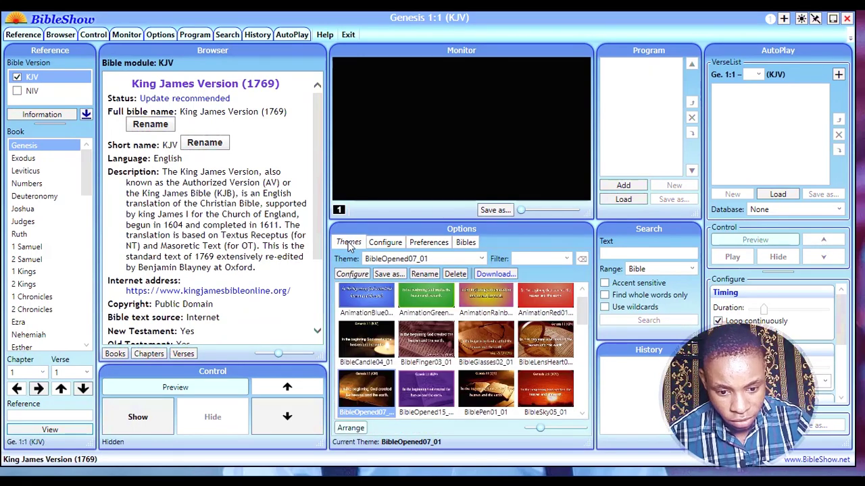
click(496, 274)
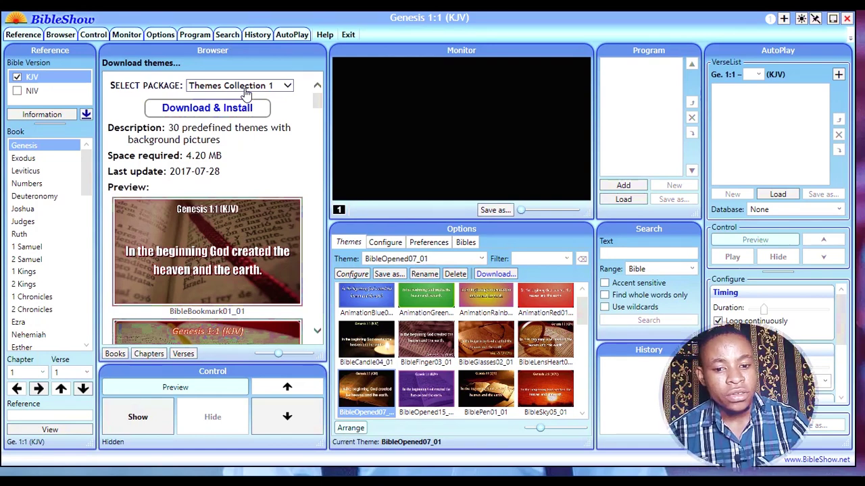
click(247, 88)
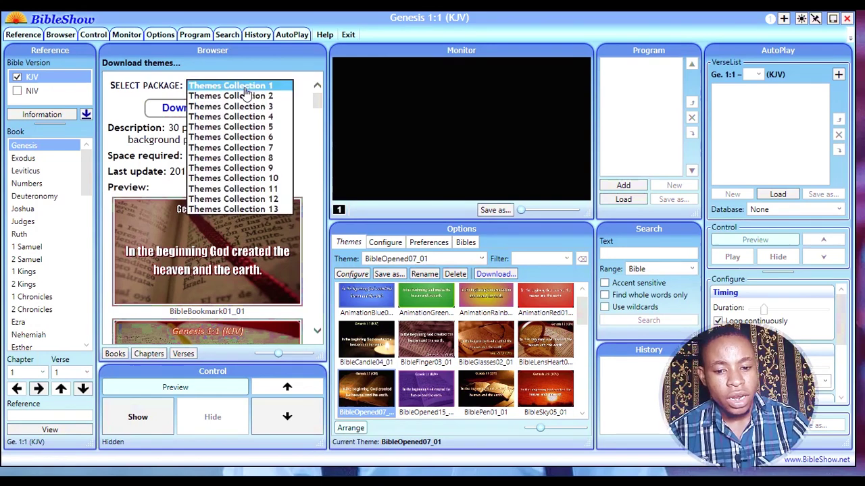
click(242, 137)
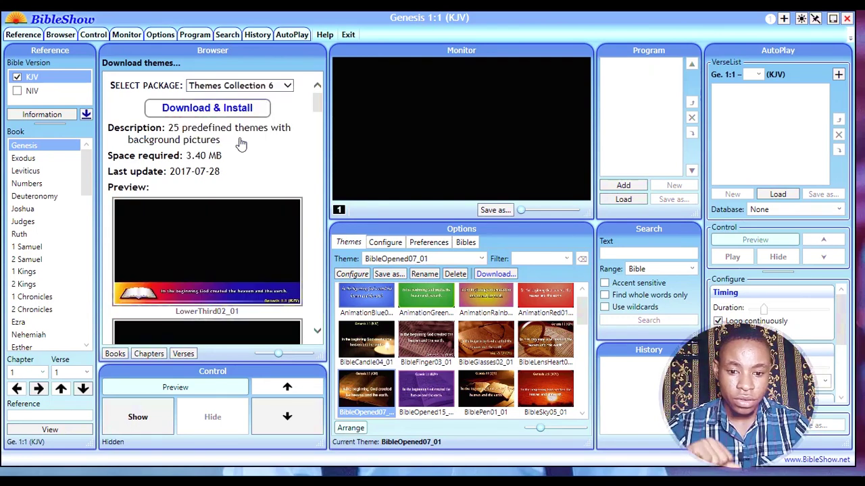
scroll(229, 200, down, 3)
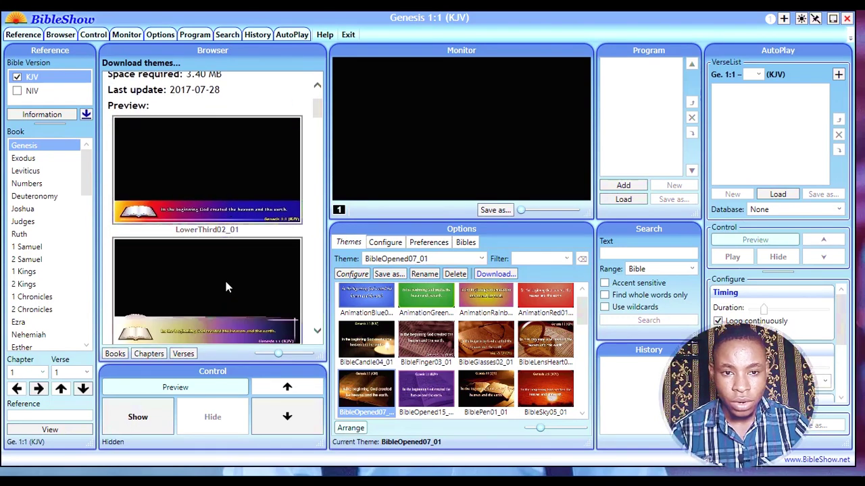
scroll(226, 278, up, 3)
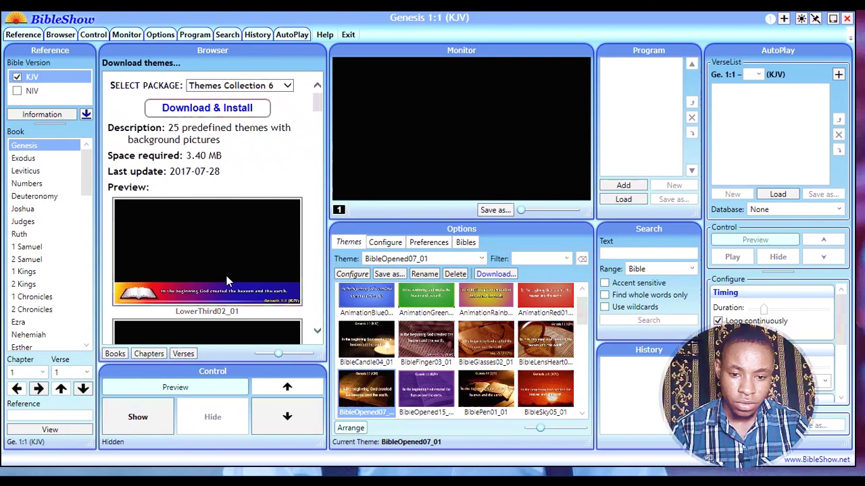
click(194, 112)
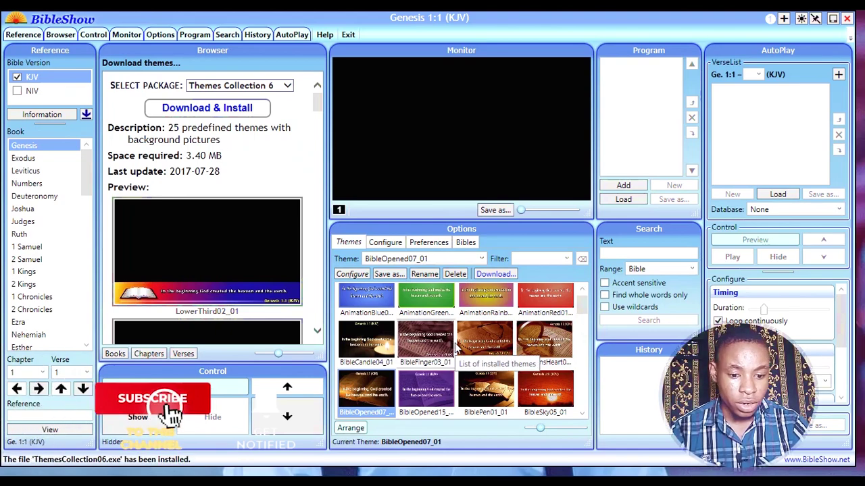
Select the LowerThird04_01 theme from the installed themes.
scroll(455, 347, down, 3)
scroll(455, 347, down, 3)
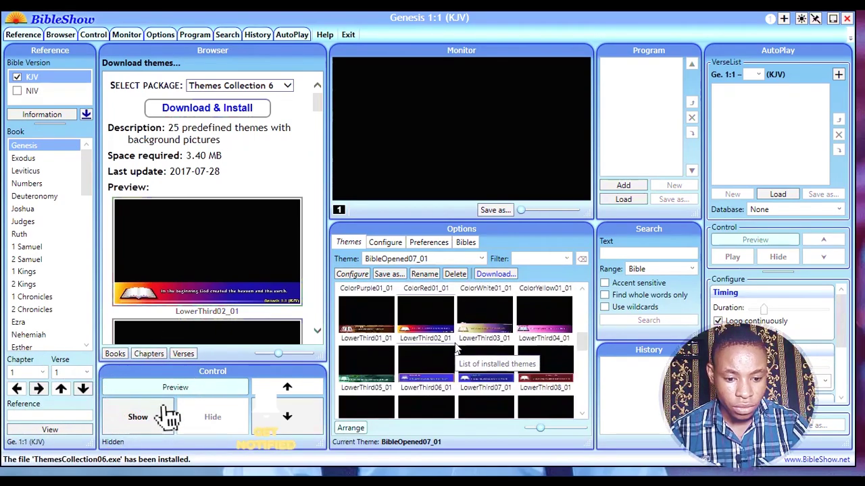
click(367, 315)
click(535, 327)
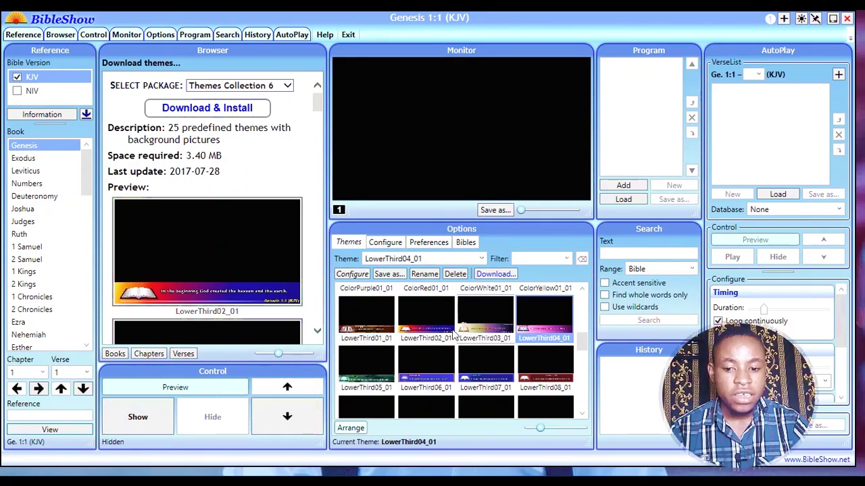
Go to Leviticus 11:30 in the KJV and show verse 31 on the output.
click(34, 173)
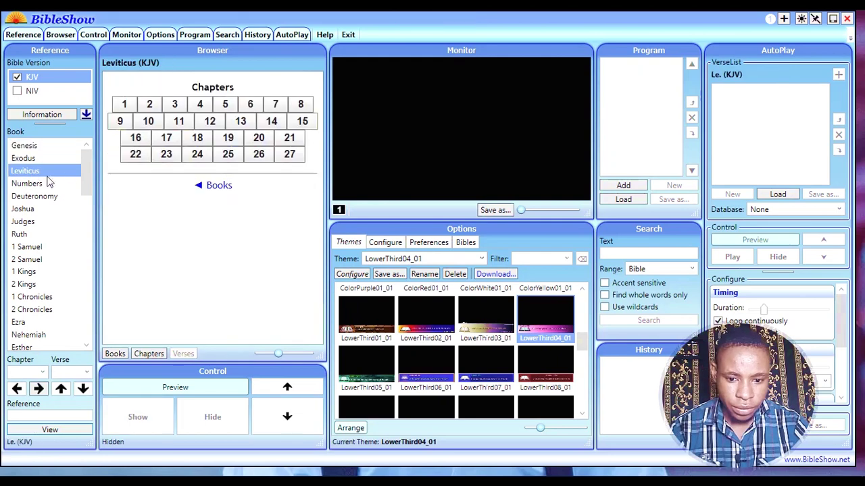
click(179, 125)
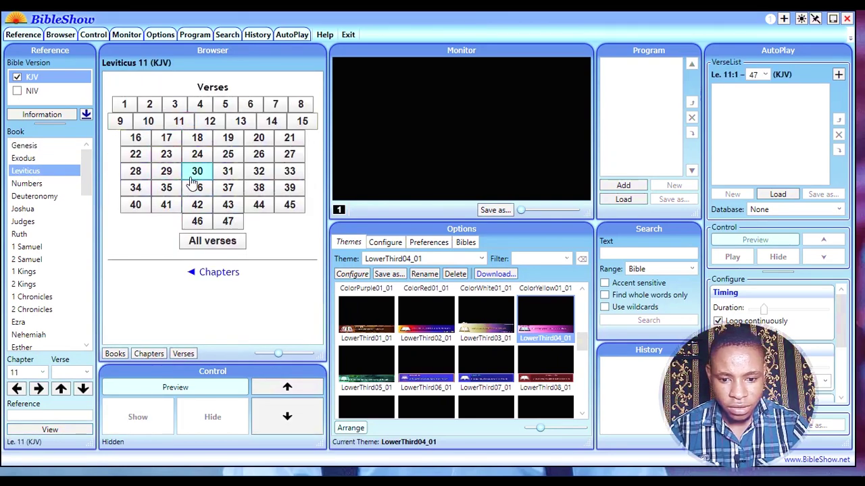
click(196, 172)
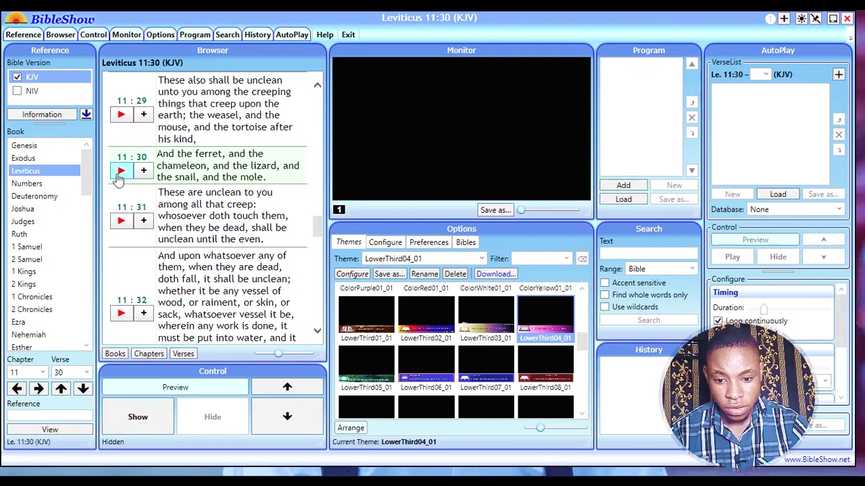
click(120, 223)
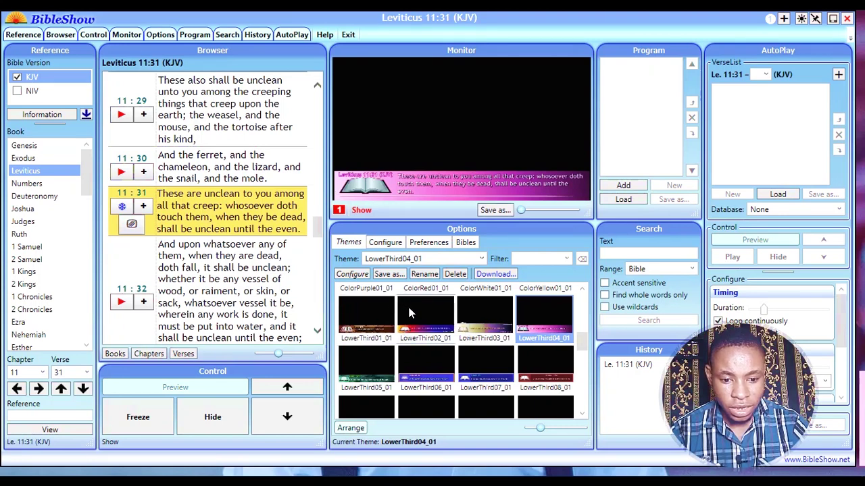
Try several lower-third themes on the displayed verse and apply LowerThird03_01.
click(365, 312)
click(434, 308)
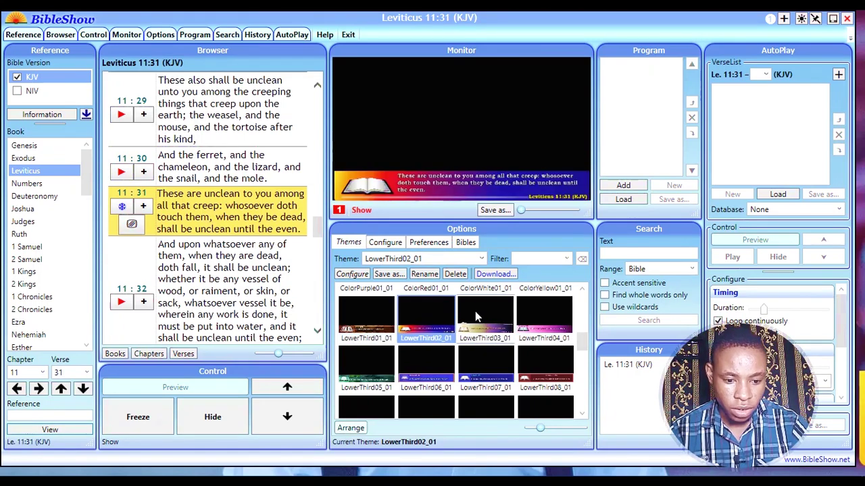
click(531, 313)
click(542, 352)
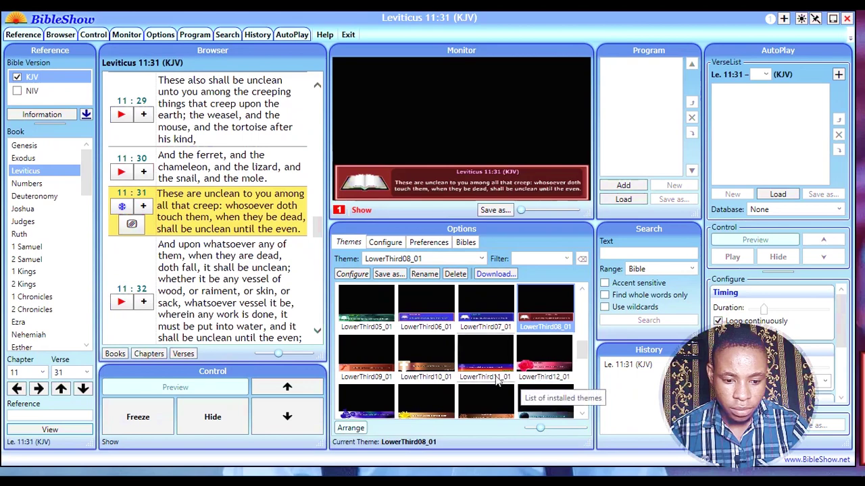
scroll(533, 381, up, 3)
click(473, 354)
click(471, 353)
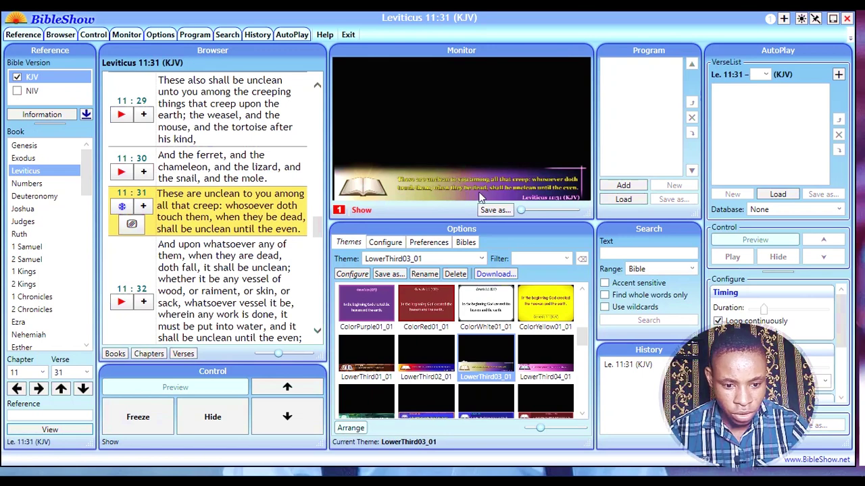
click(426, 347)
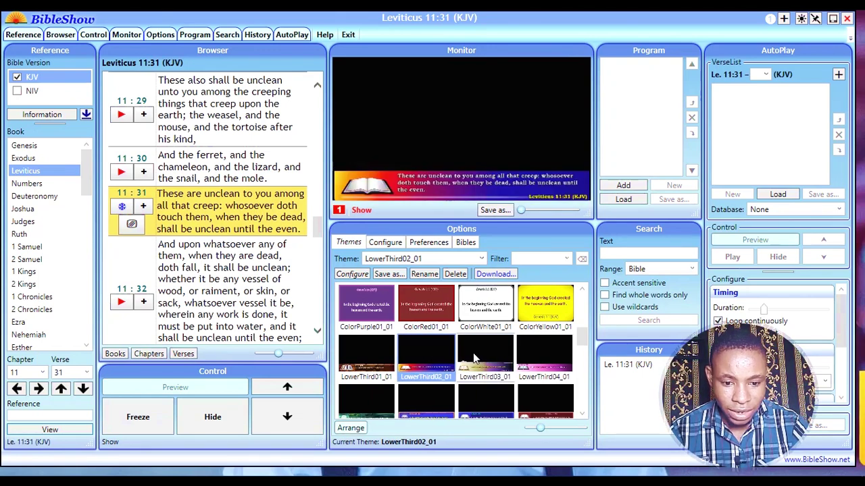
click(473, 353)
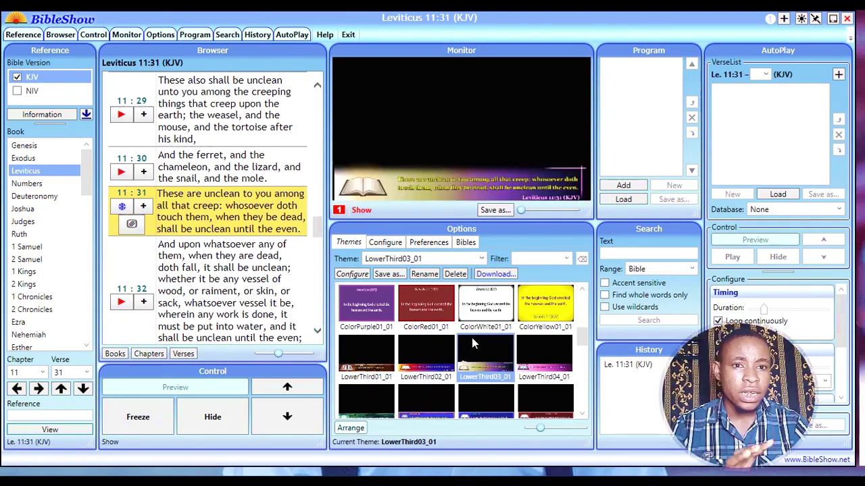
Make NDI output the only destination of Display 1, allowing BibleShow through the firewall on private and public networks.
click(392, 244)
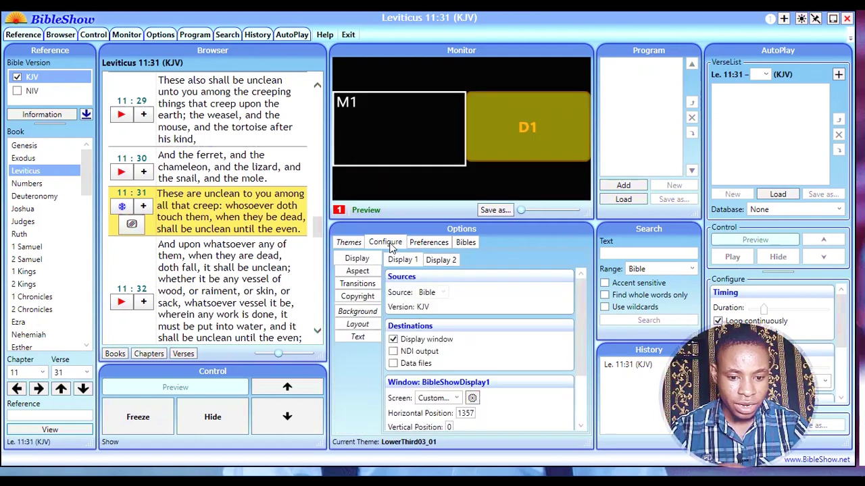
scroll(439, 365, down, 1)
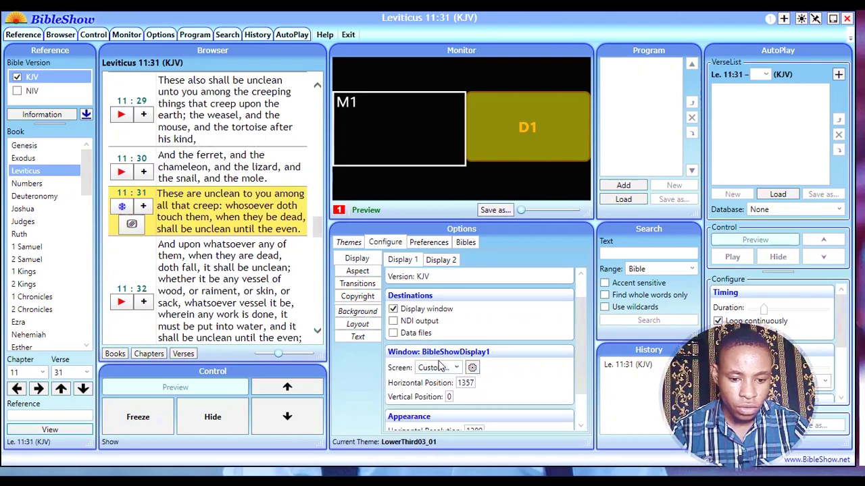
click(394, 322)
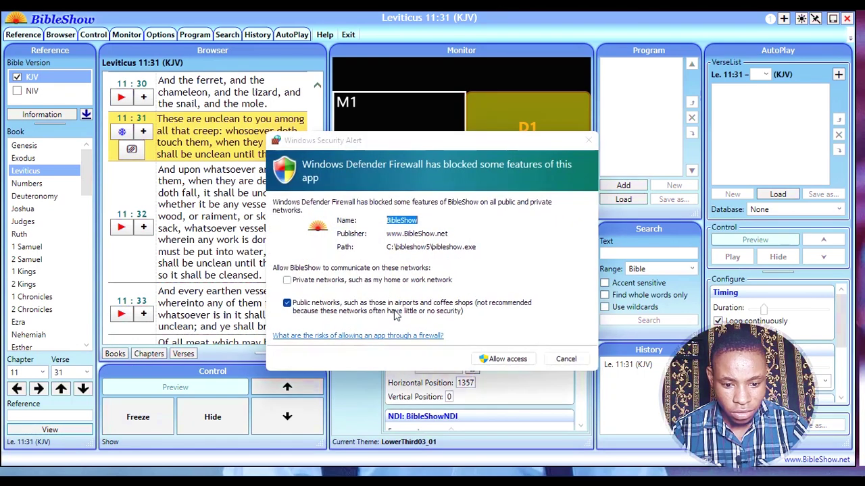
click(287, 280)
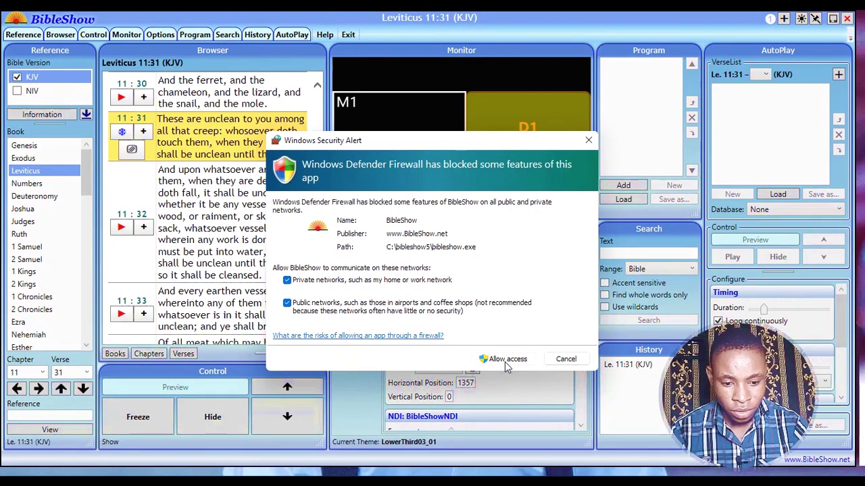
key(Return)
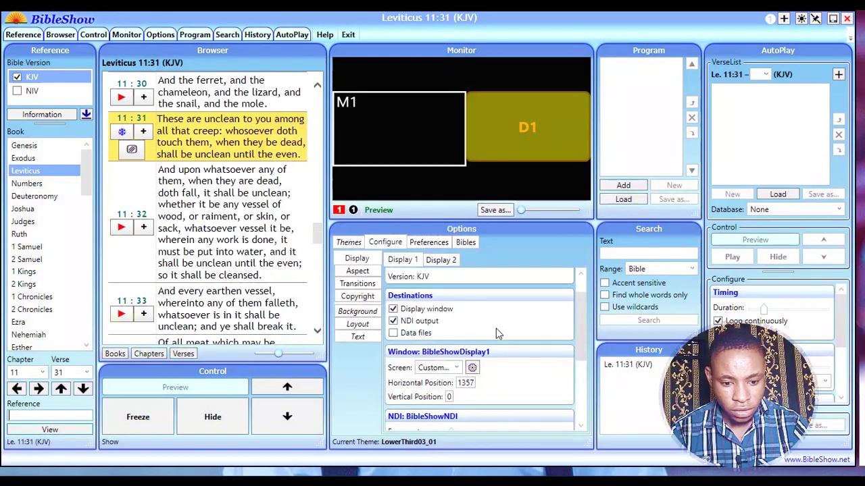
click(393, 311)
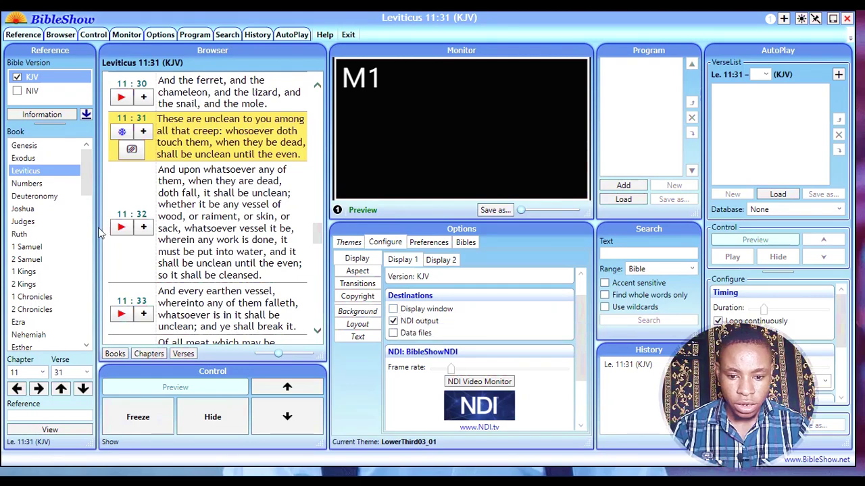
Return to the installed themes and show Leviticus 11:32 on the output.
click(349, 243)
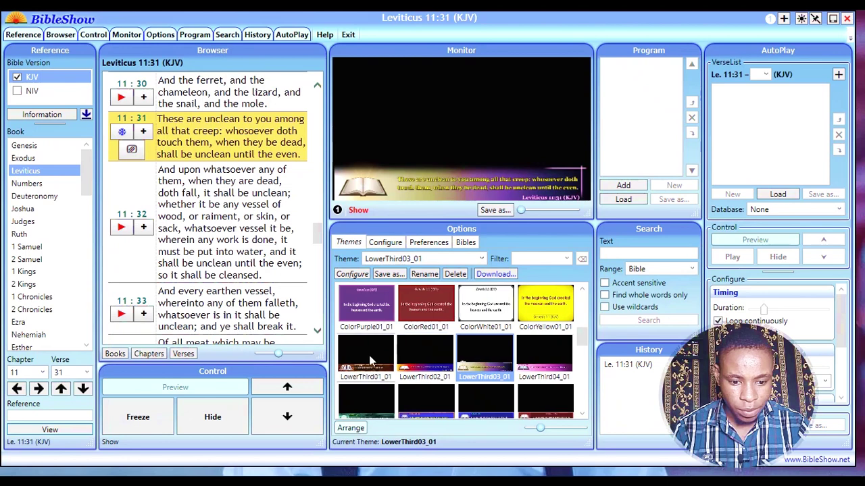
click(121, 228)
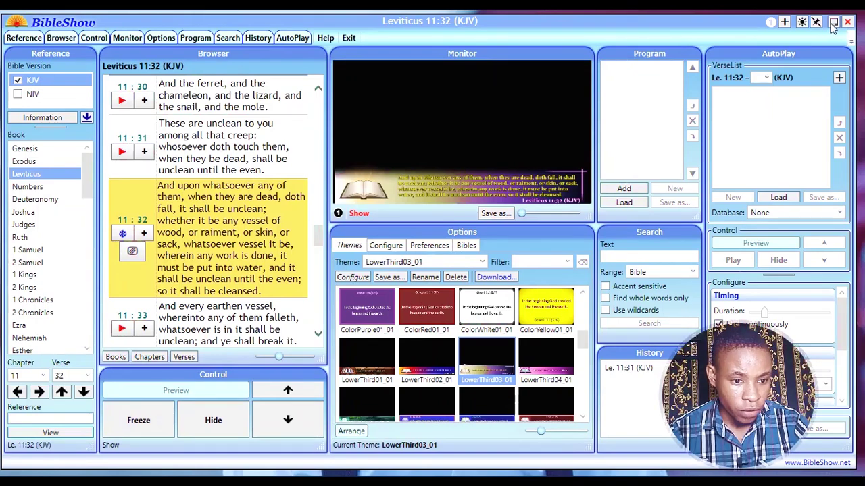
Switch from BibleShow to vMix and add the BibleShowNDI source as an NDI input.
click(832, 24)
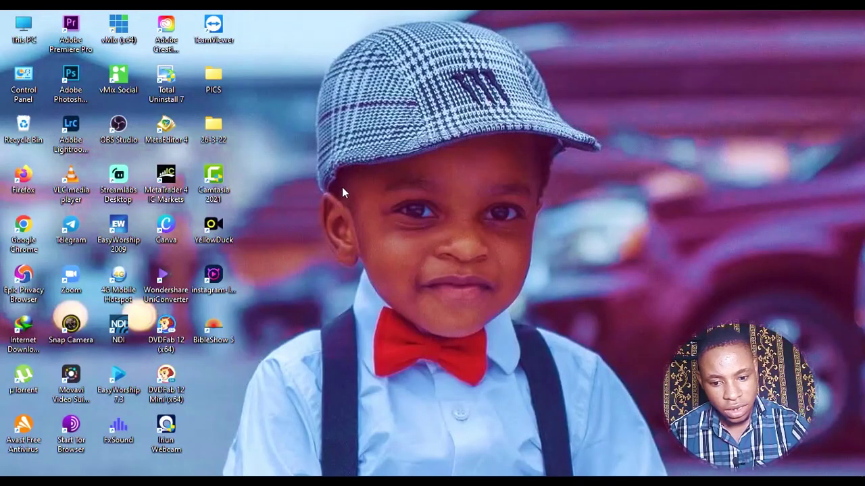
click(532, 472)
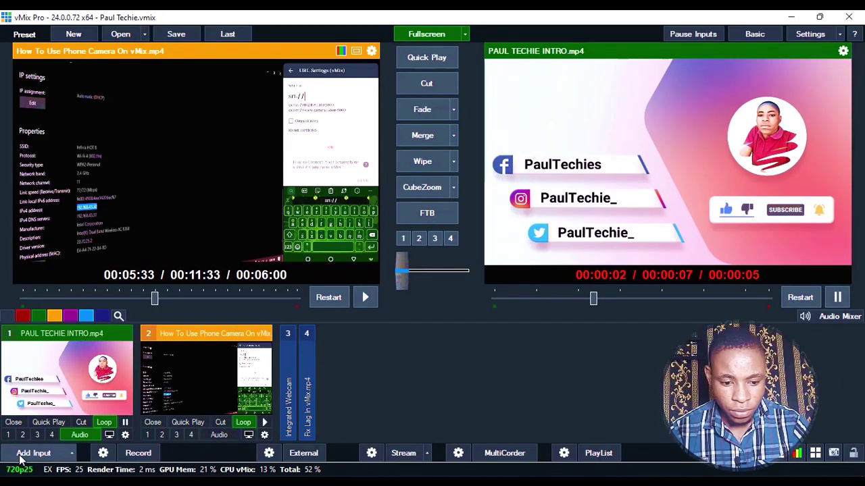
click(20, 457)
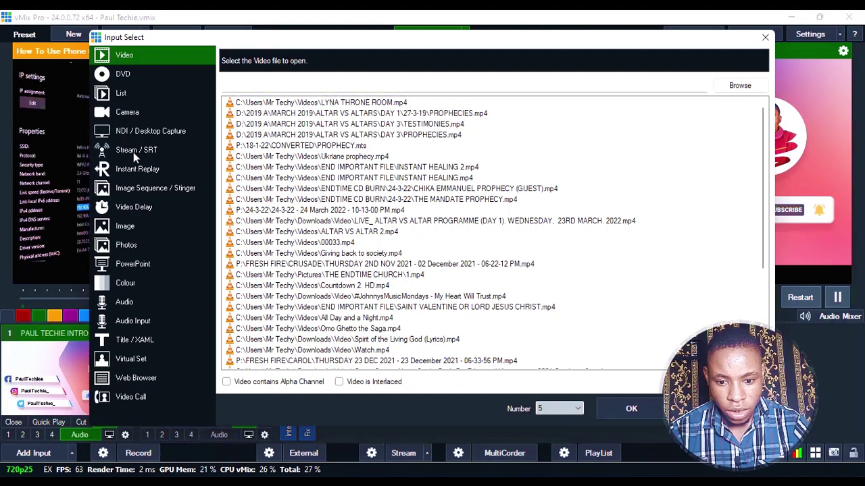
click(142, 131)
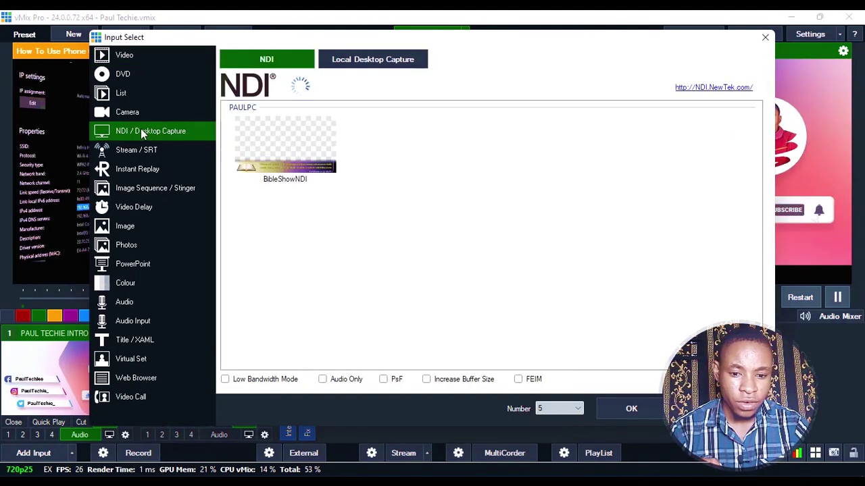
click(294, 154)
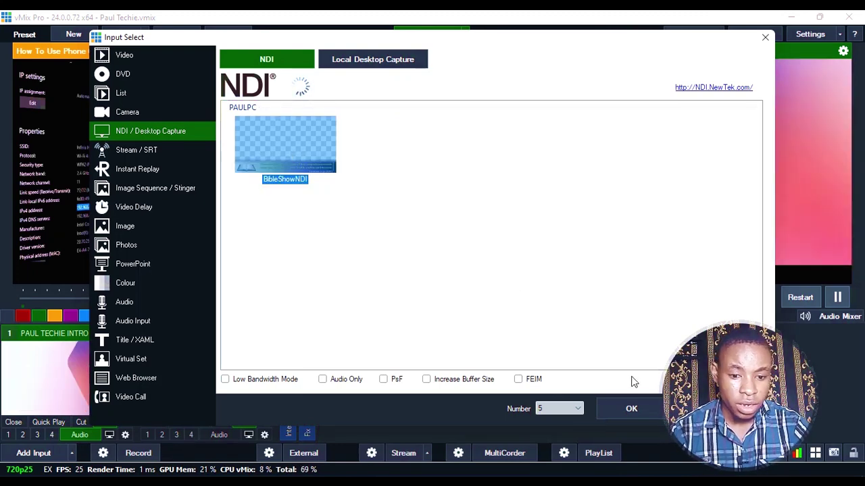
click(631, 411)
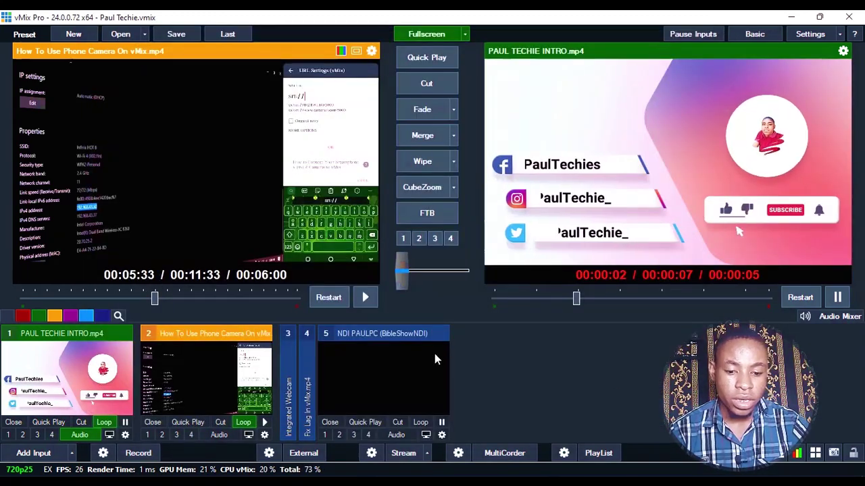
Preview the BibleShowNDI input, put it on overlay channel 4, and merge the Integrated Webcam into the live output beneath it.
click(382, 371)
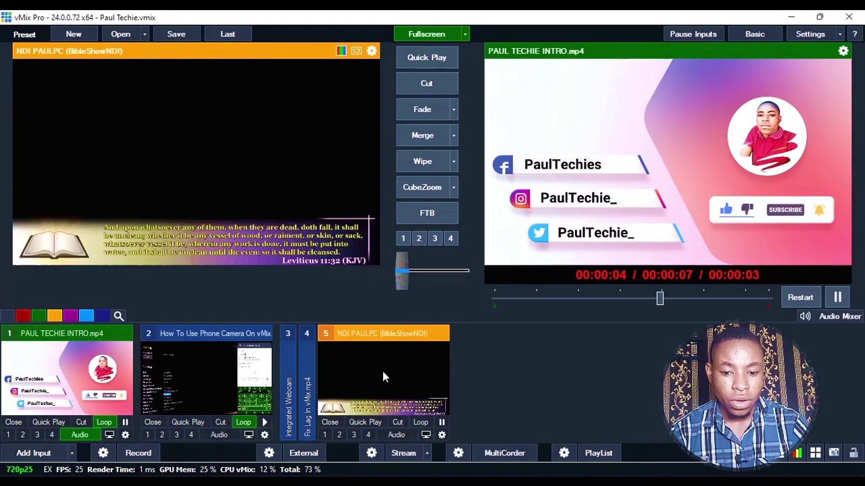
click(368, 435)
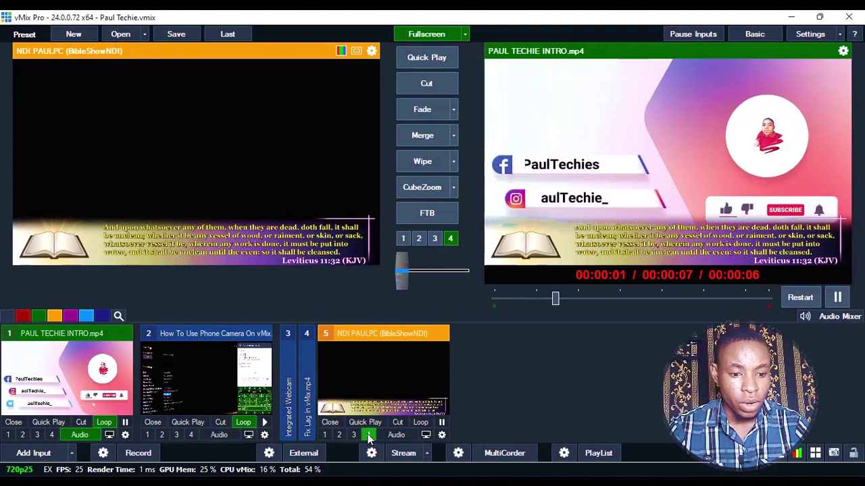
click(292, 375)
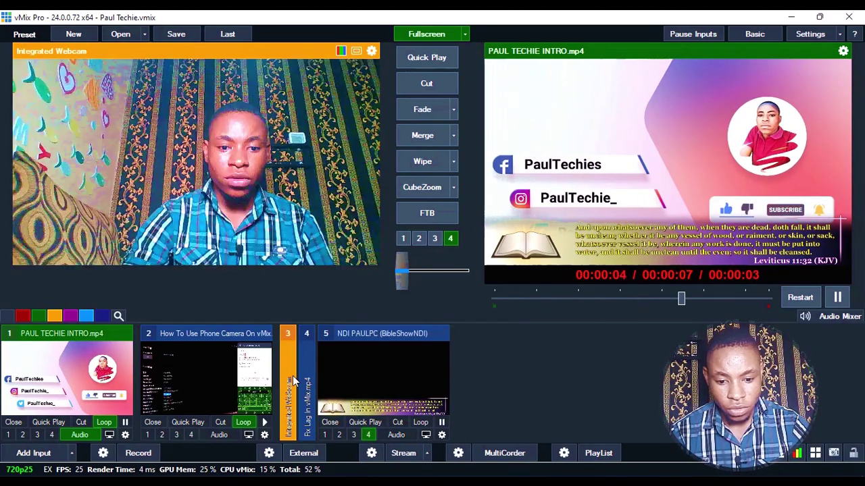
click(409, 137)
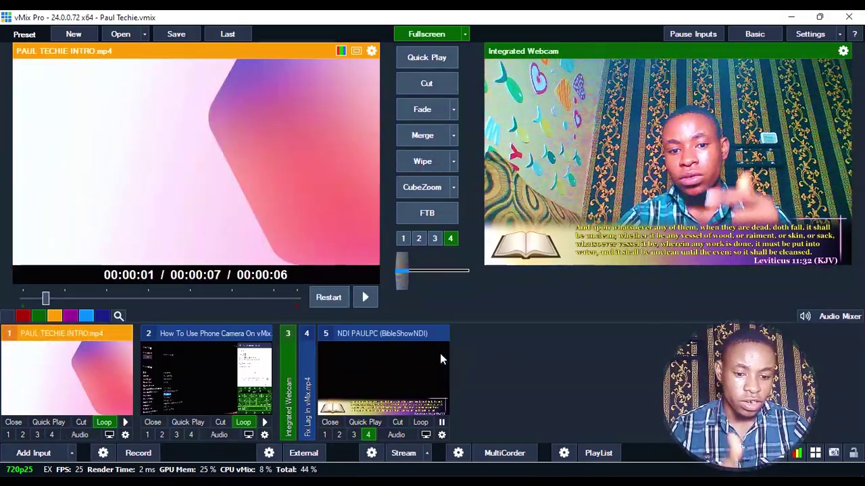
Raise the BibleShowNDI input slightly in its position settings by setting Pan Y to 0.027.
double_click(400, 373)
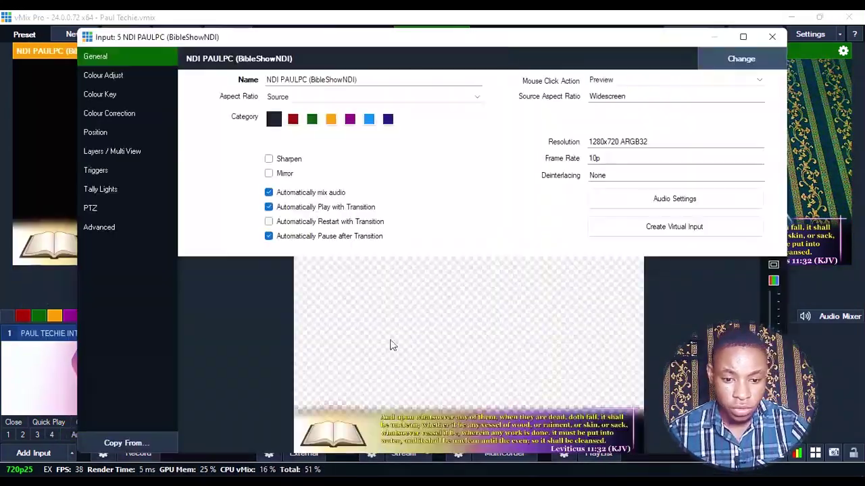
click(97, 133)
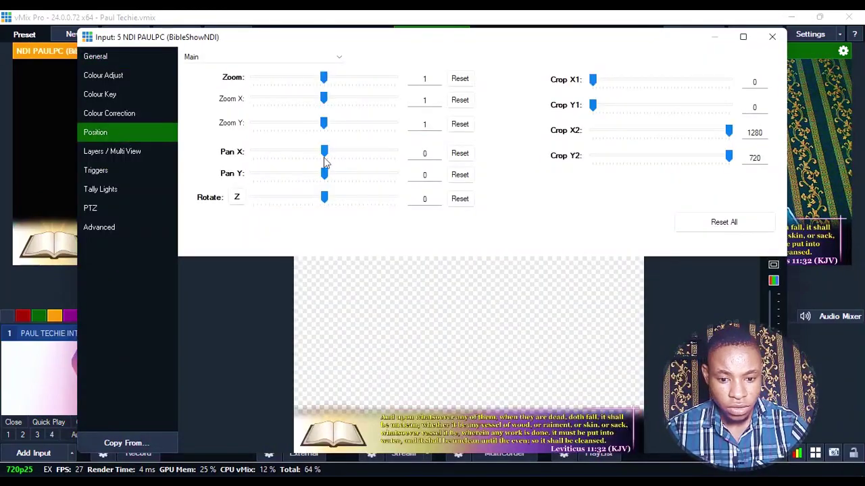
click(774, 37)
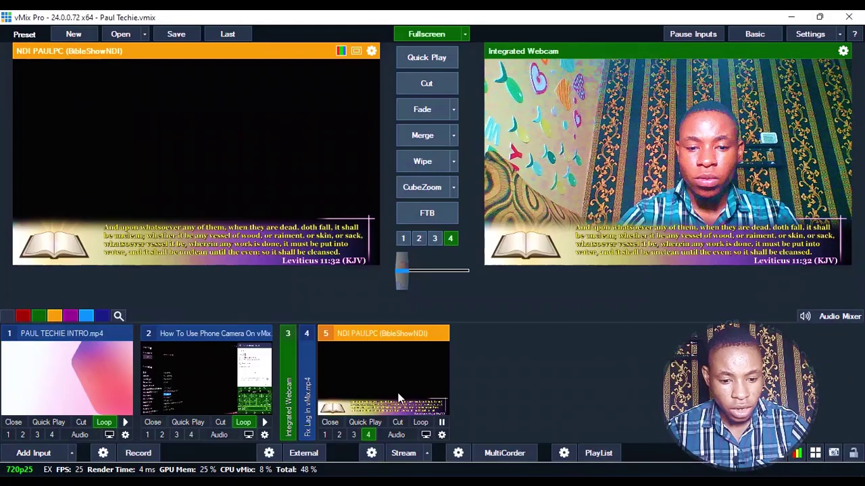
double_click(365, 378)
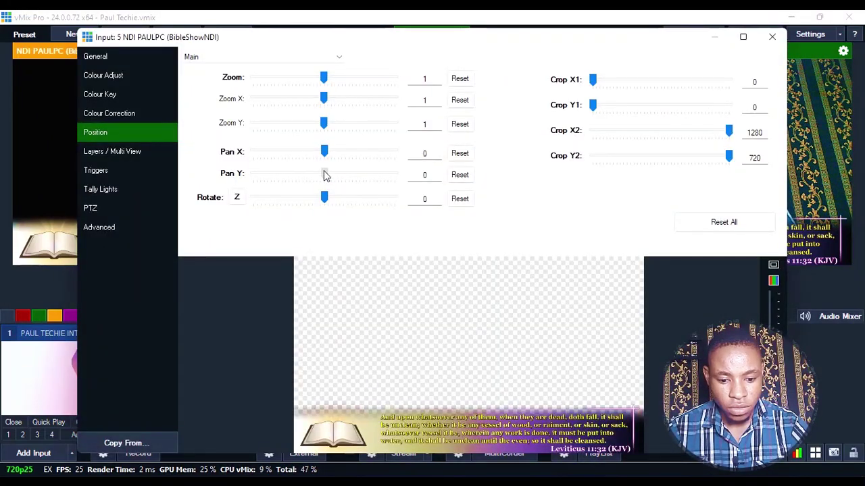
drag(324, 175, 325, 175)
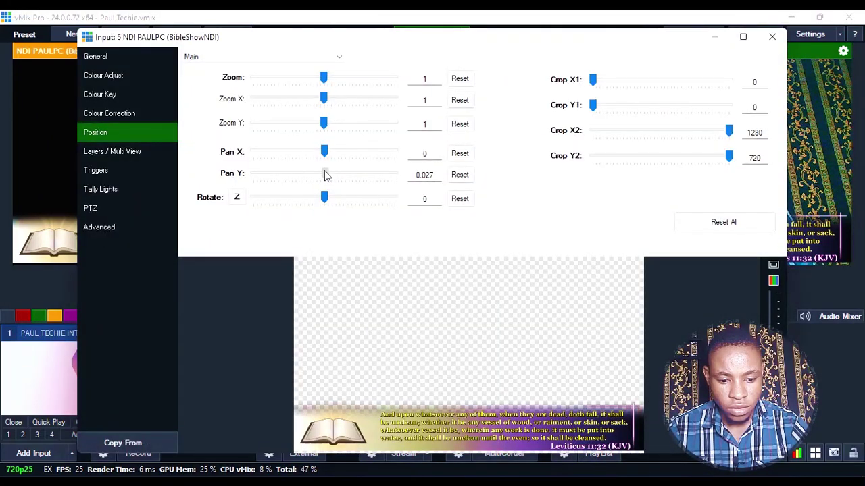
click(771, 36)
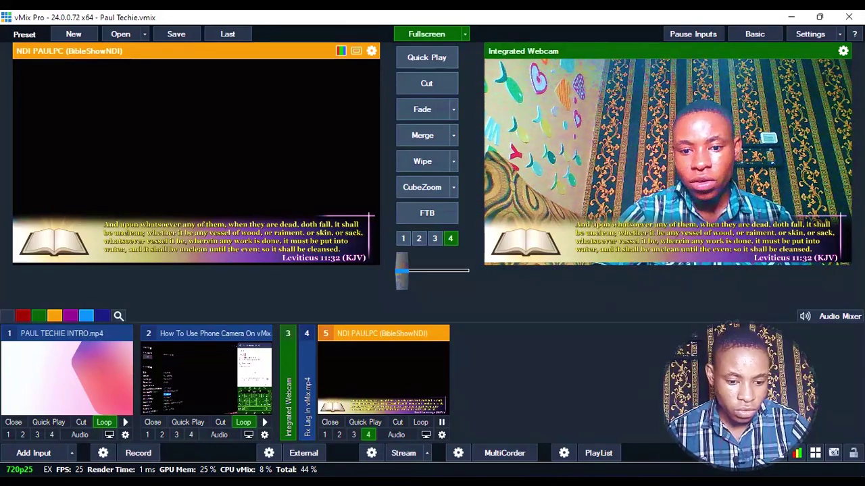
Return to BibleShow, show Leviticus 11:31 on the output, and try other lower-third themes, finishing with LowerThird06_01.
key(alt+Tab)
click(367, 358)
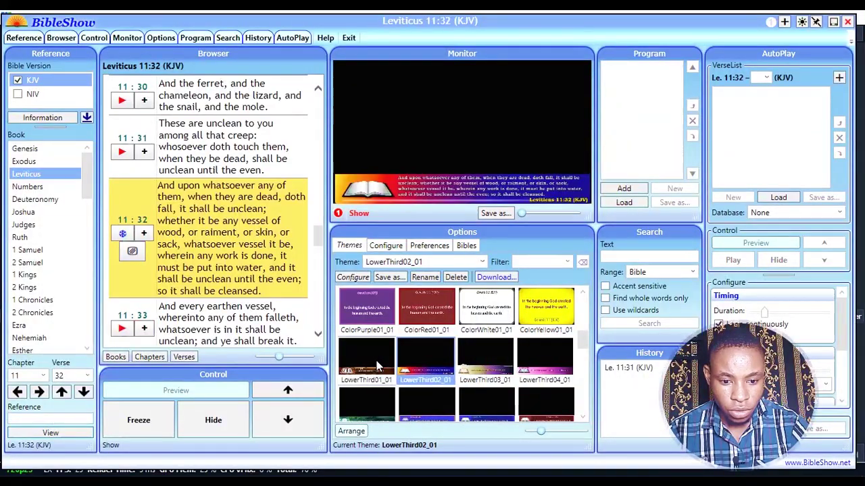
click(122, 151)
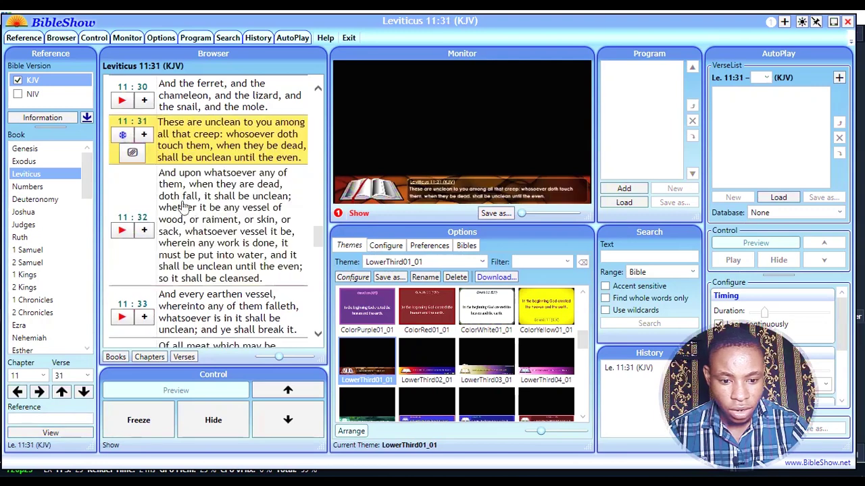
click(437, 361)
click(435, 411)
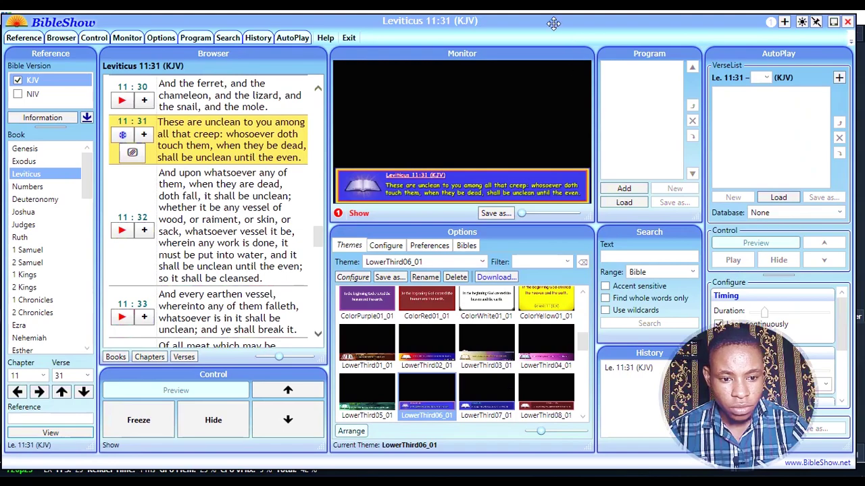
Move the BibleShow window below vMix's preview and output views, and show Leviticus 11:30, 11:32 and 11:33 in turn.
drag(553, 23, 554, 274)
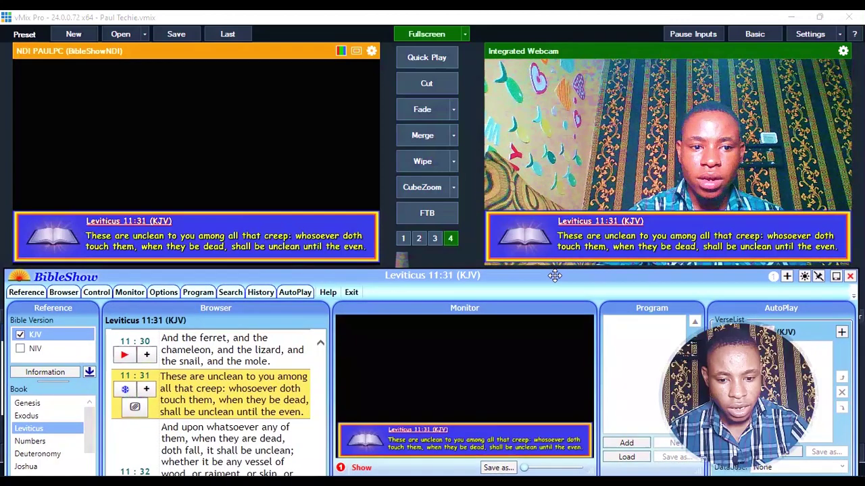
click(124, 355)
scroll(129, 379, down, 3)
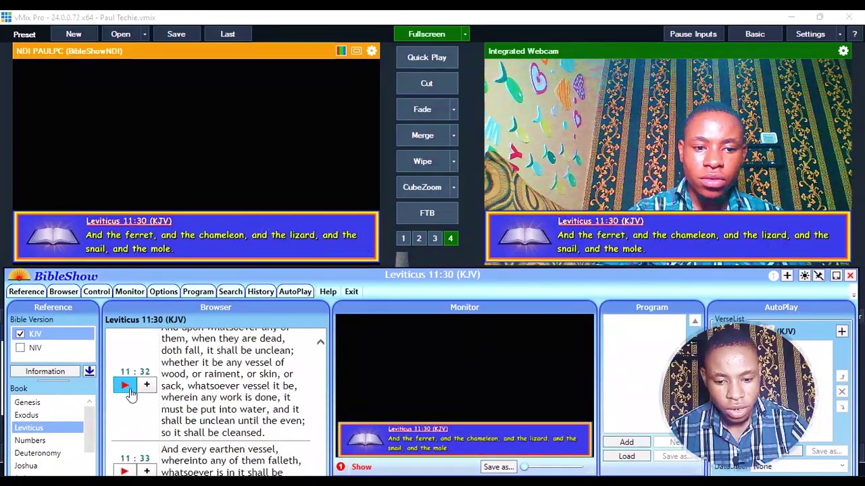
click(128, 390)
click(203, 446)
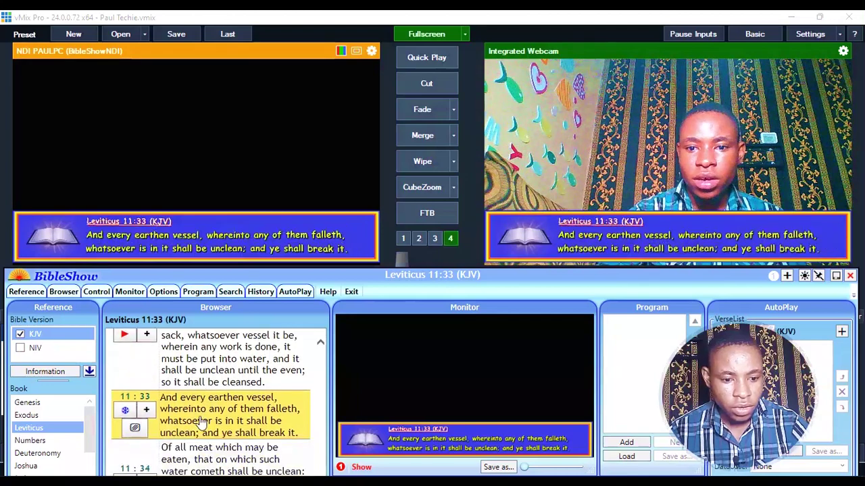
Continue through the chapter by showing Leviticus 11:34, 11:35 and 11:37 on the output.
scroll(123, 420, down, 3)
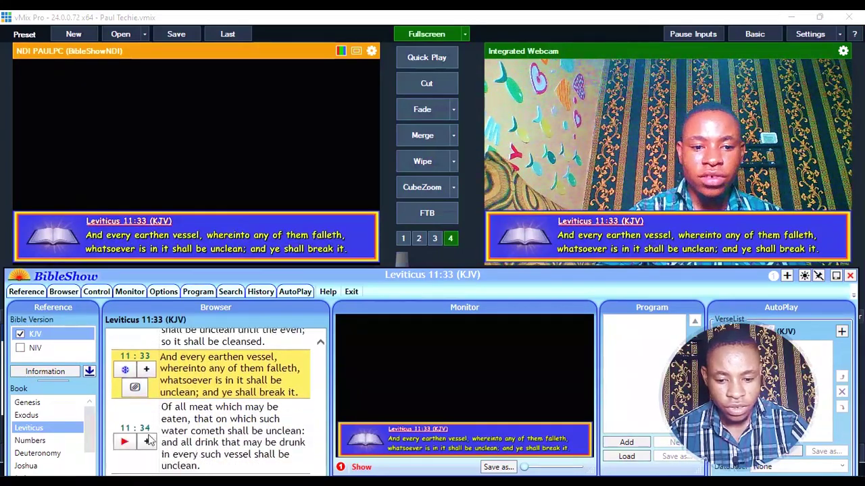
click(125, 403)
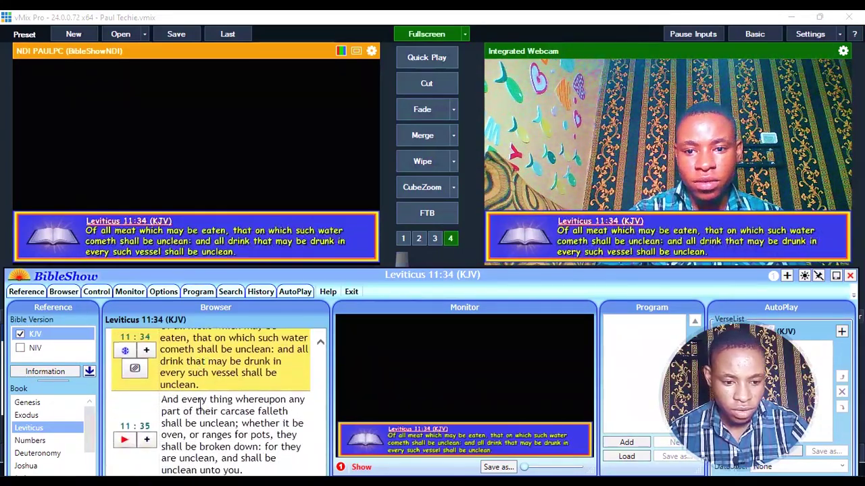
click(125, 440)
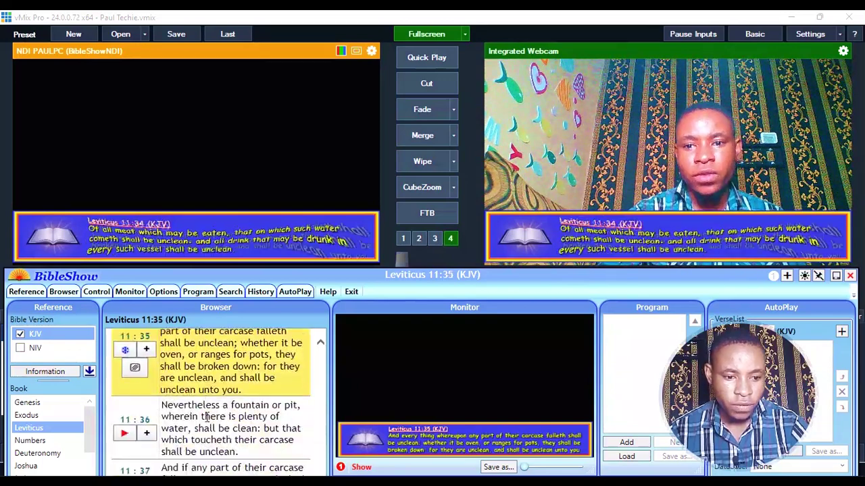
scroll(164, 421, down, 2)
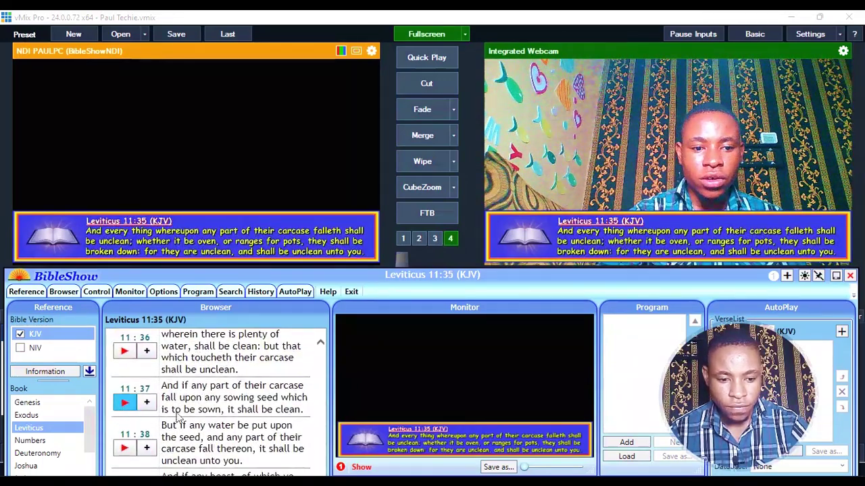
click(124, 403)
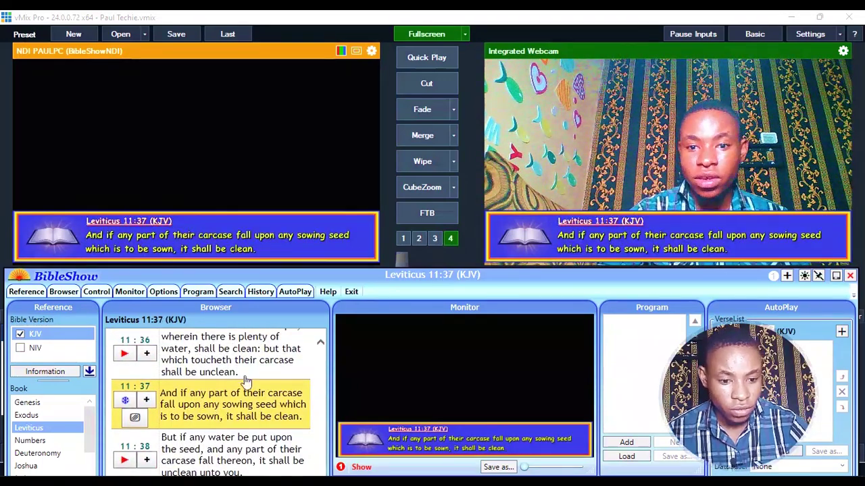